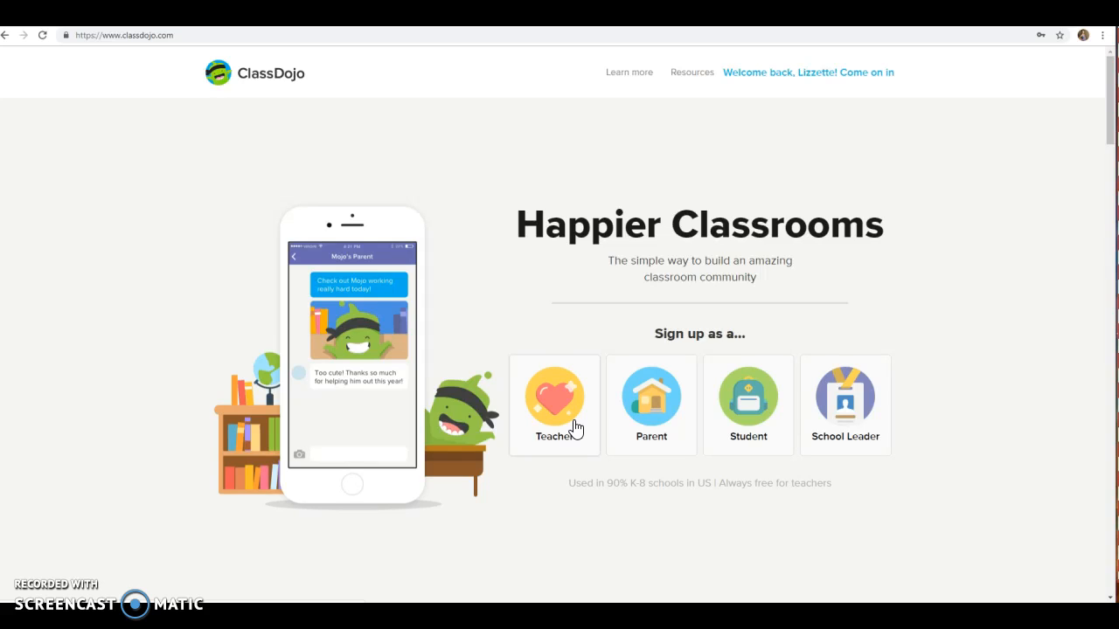
Enter as a teacher, open the class with the globe icon, and display its QR code for student sign-in
left_click(575, 430)
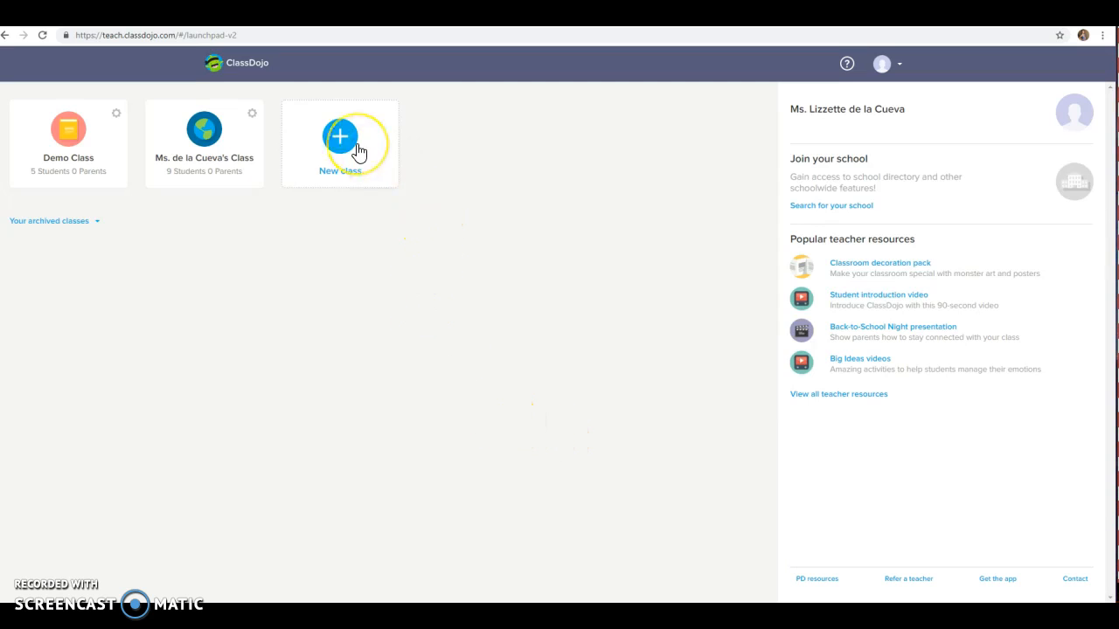
left_click(203, 140)
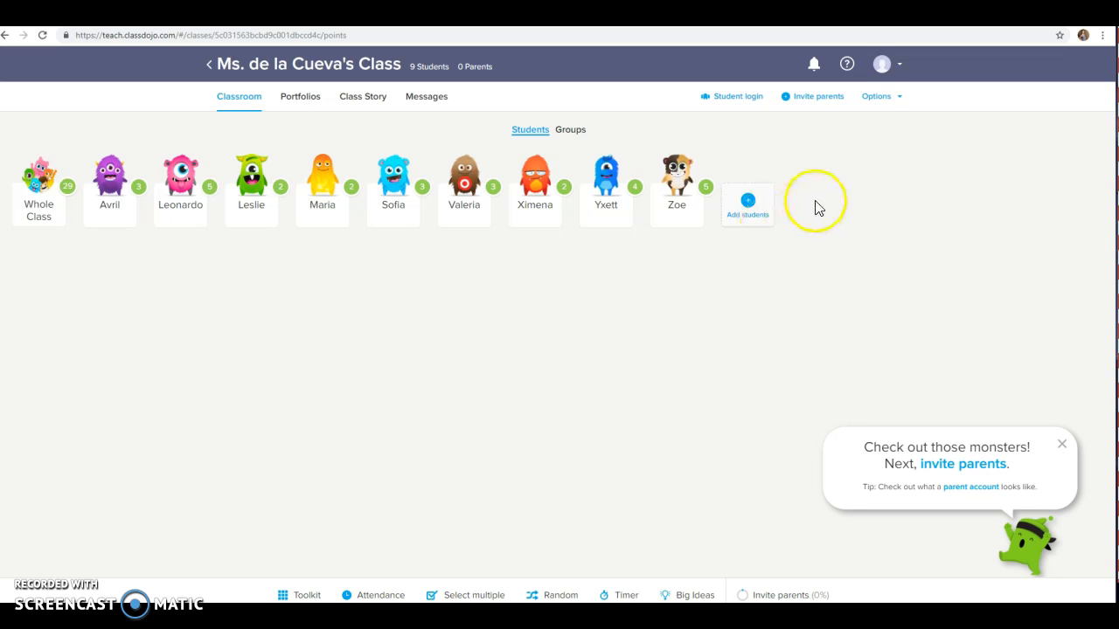
left_click(878, 101)
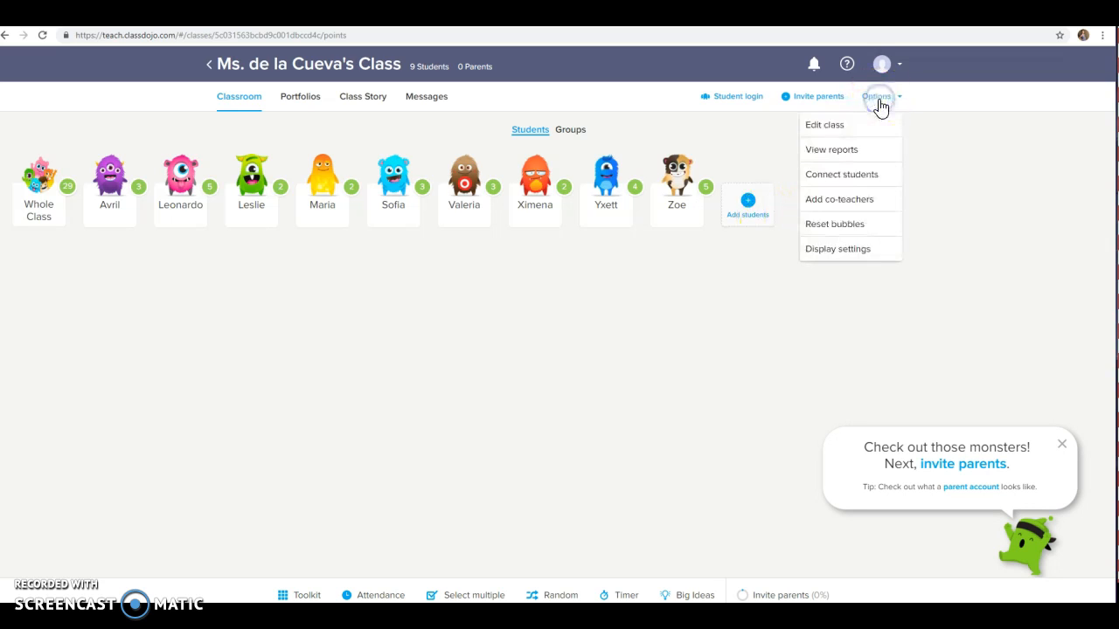
left_click(837, 125)
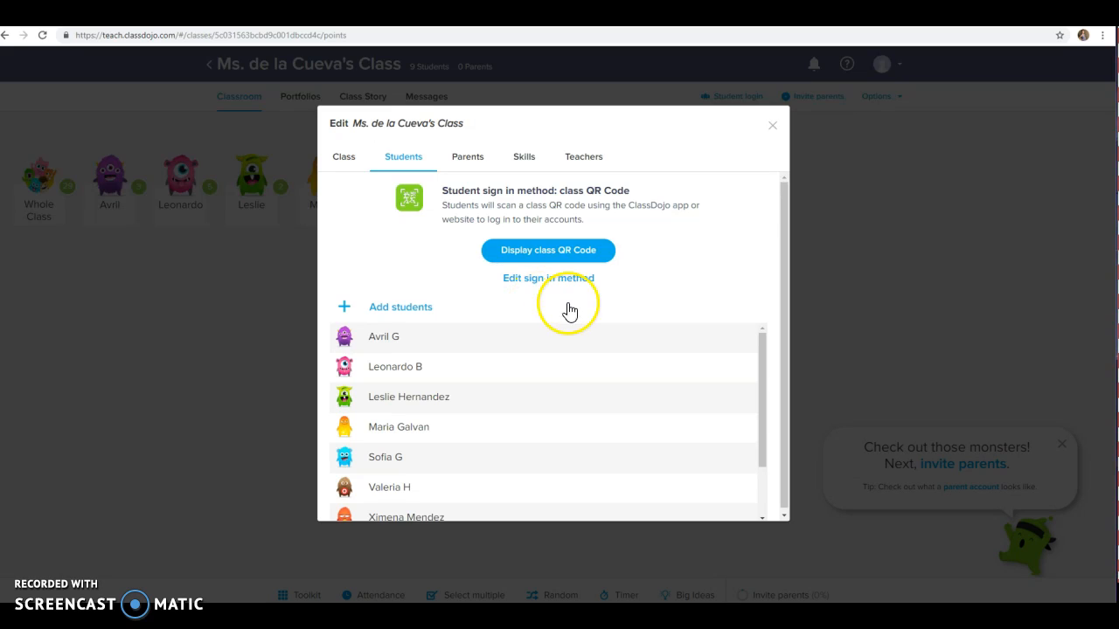
left_click(591, 255)
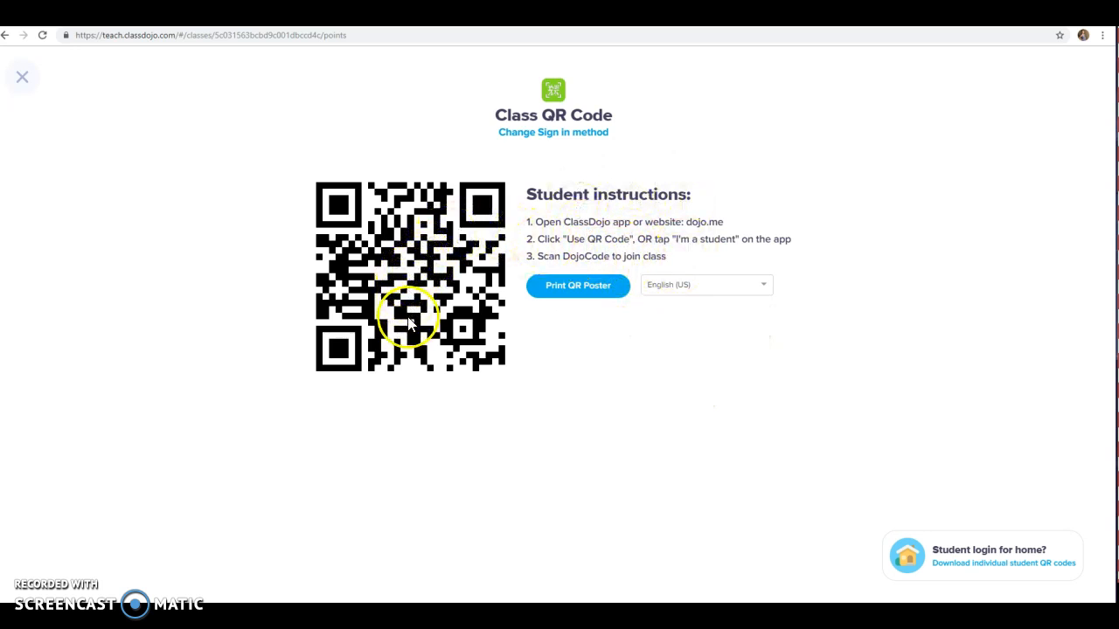
Review both pages of the printable English (US) QR poster and return to the classroom
left_click(600, 294)
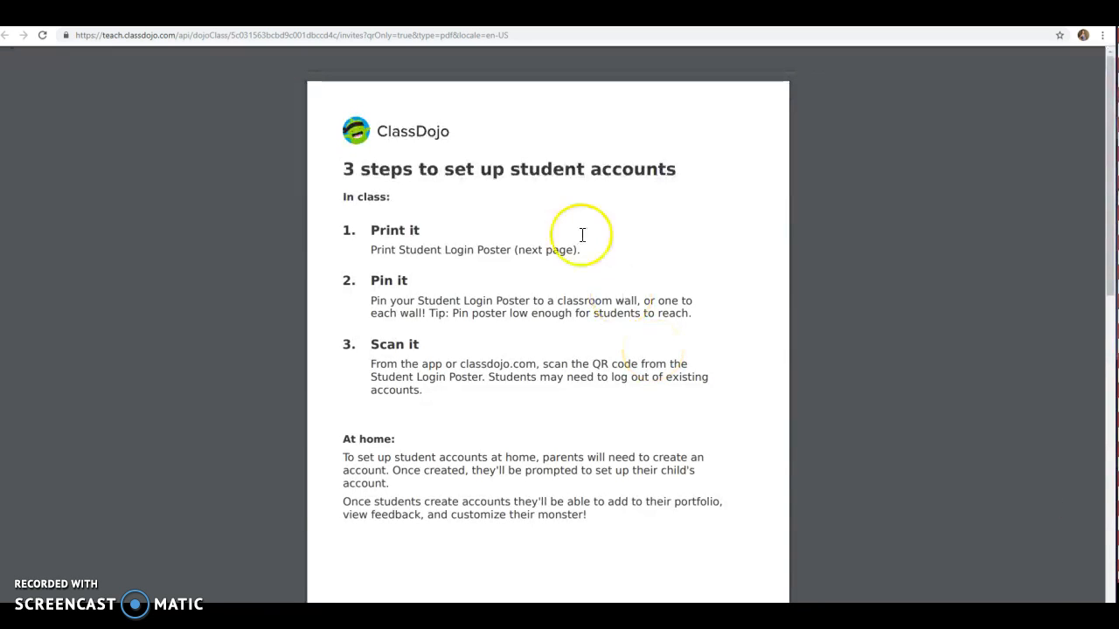
scroll(616, 346, "down", 7)
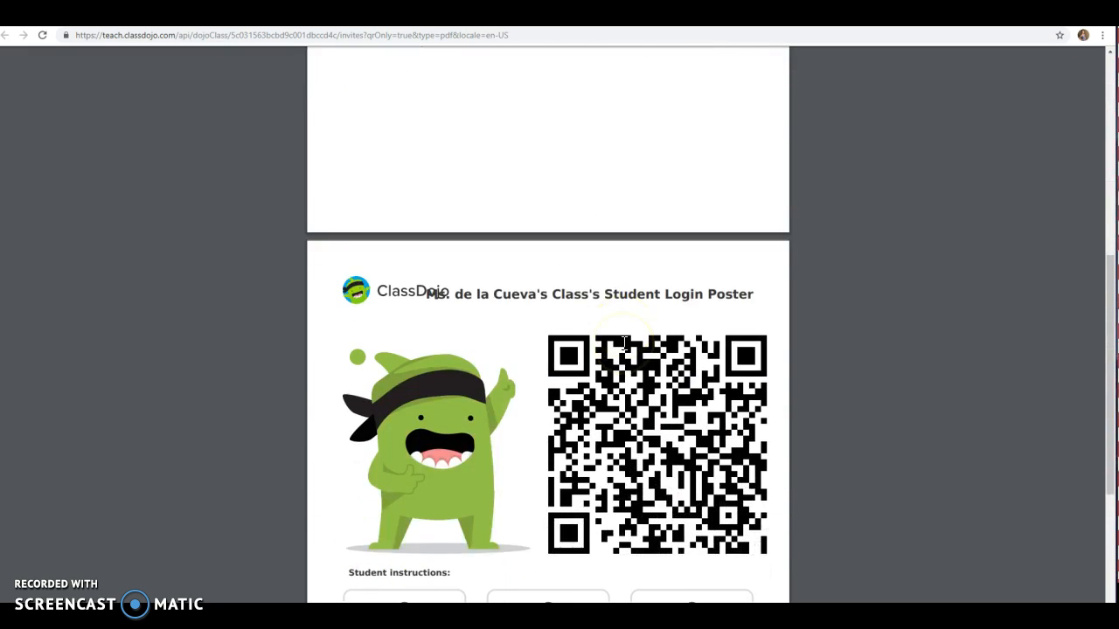
scroll(612, 357, "down", 1)
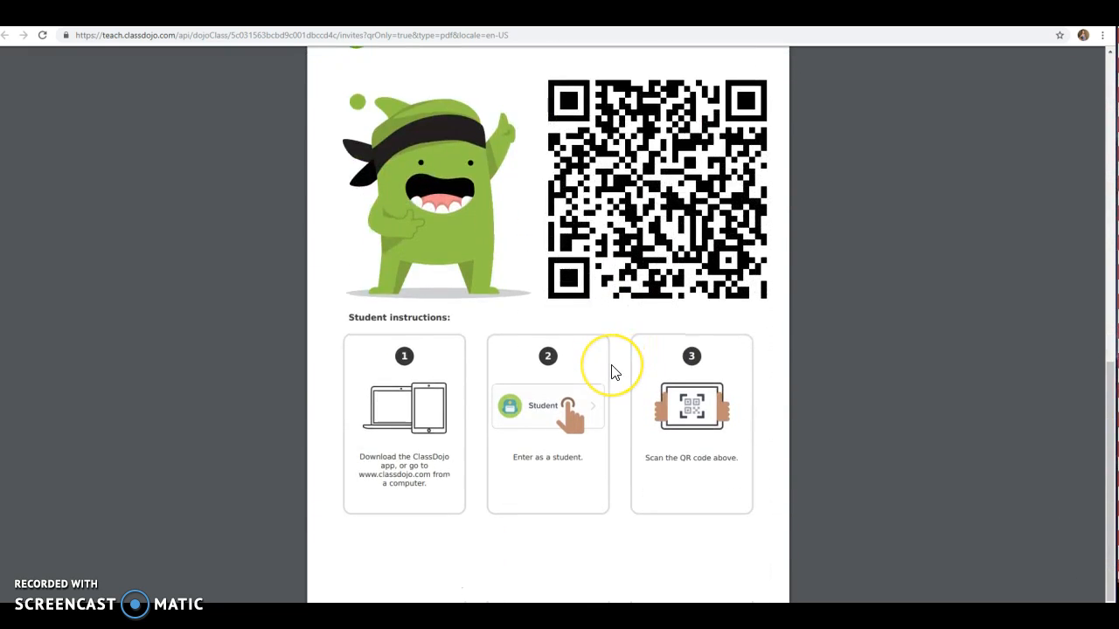
scroll(612, 362, "up", 3)
scroll(616, 371, "up", 6)
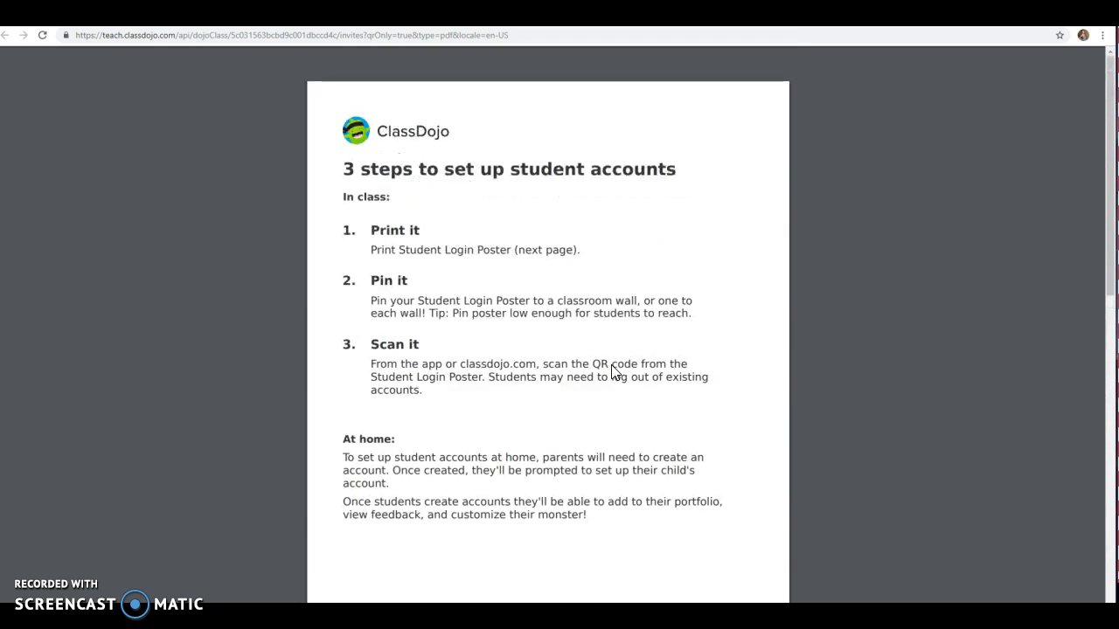
left_click(617, 352)
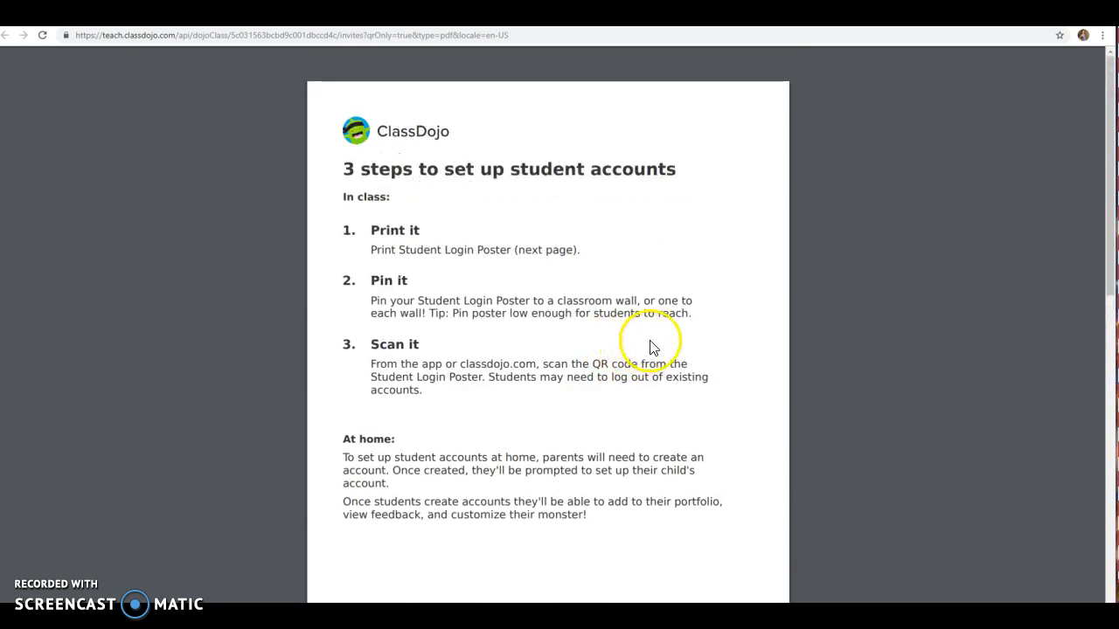
mouse_move(574, 38)
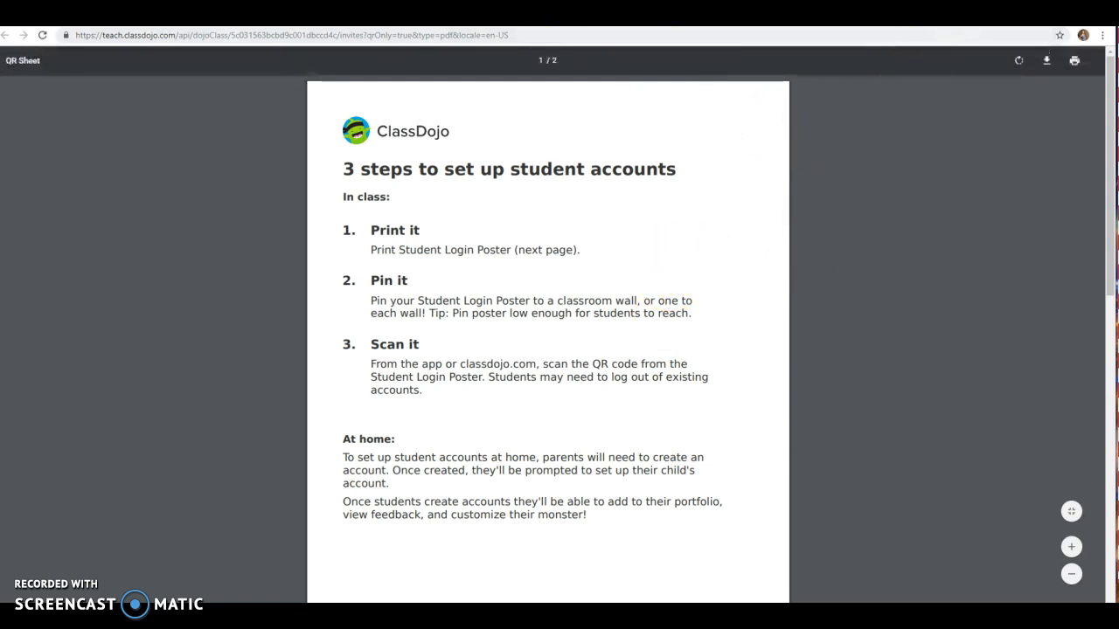
key("ctrl+w")
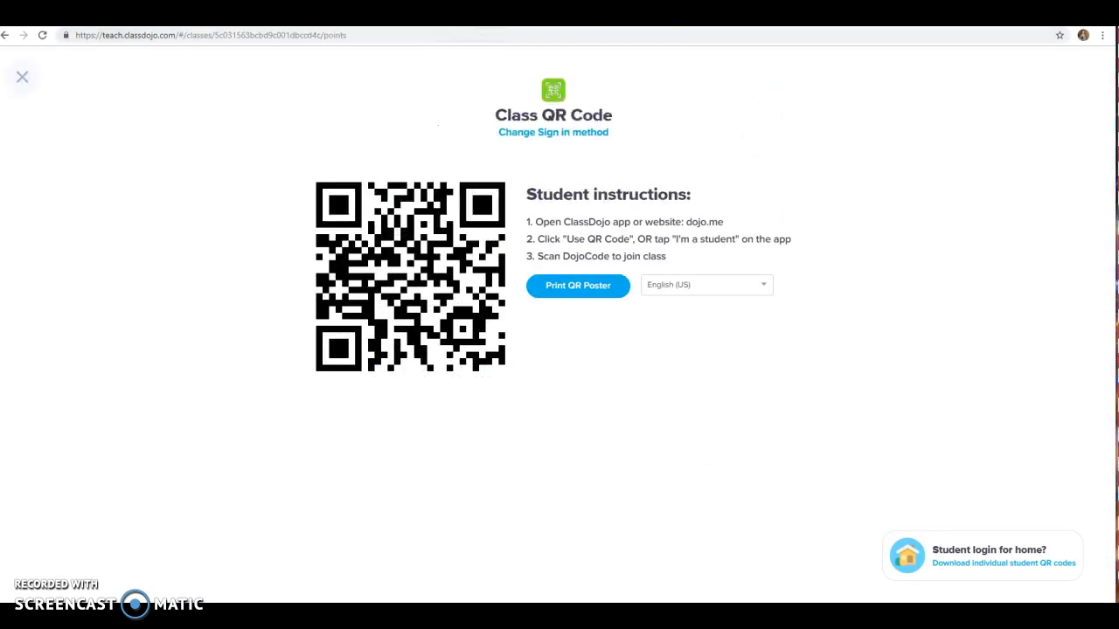
left_click(27, 85)
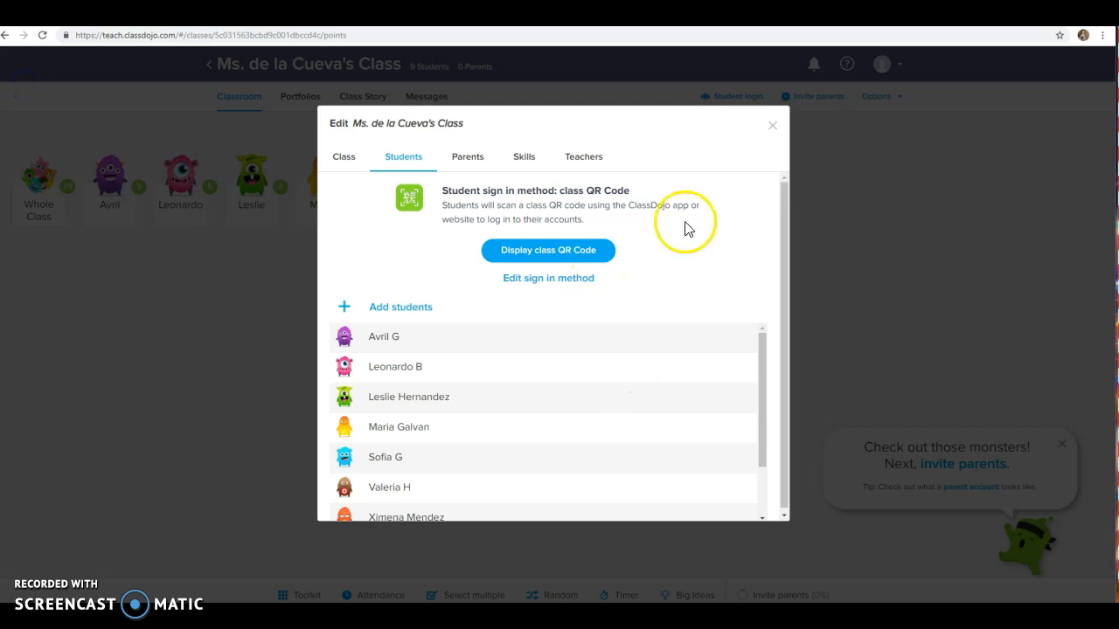
left_click(773, 126)
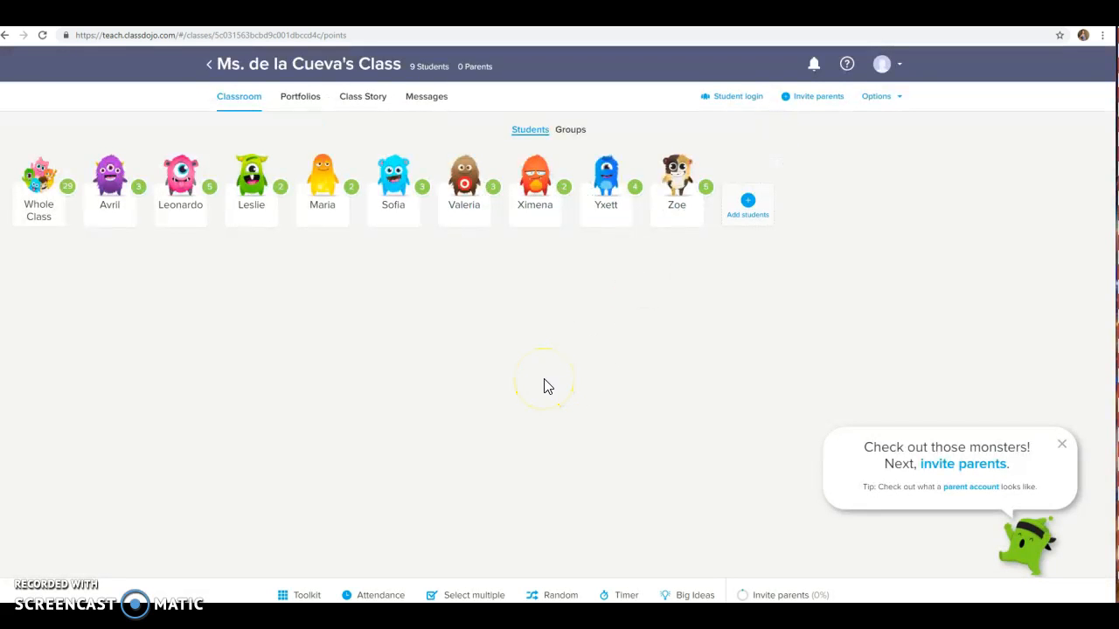
Award Homework completed twice to the student with the yellow monster and Working hard once to the student with the green monster
left_click(325, 187)
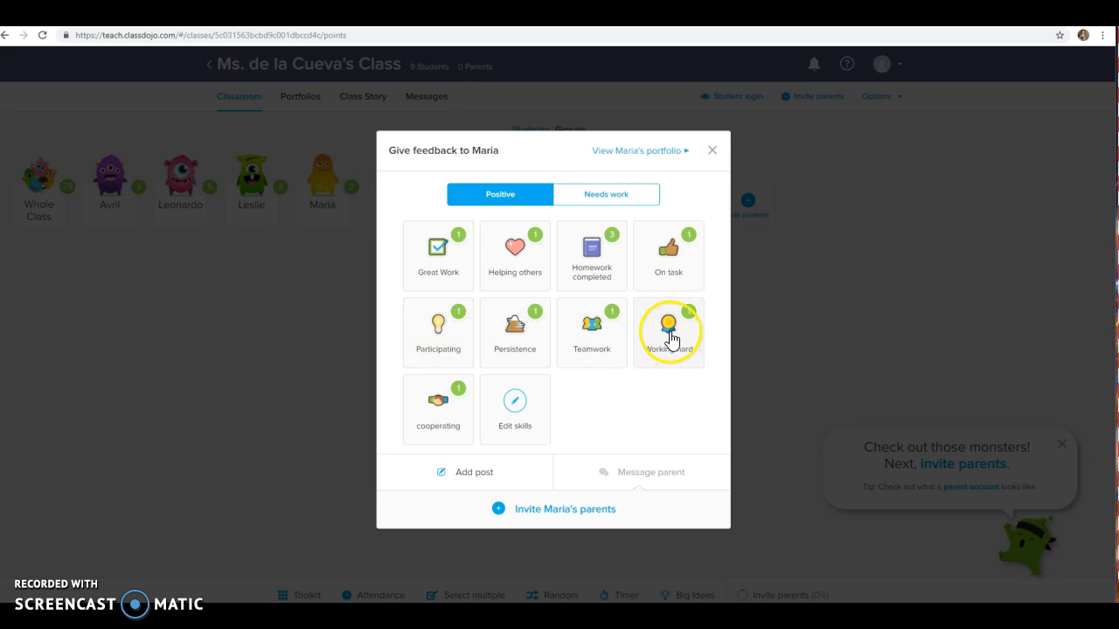
left_click(592, 278)
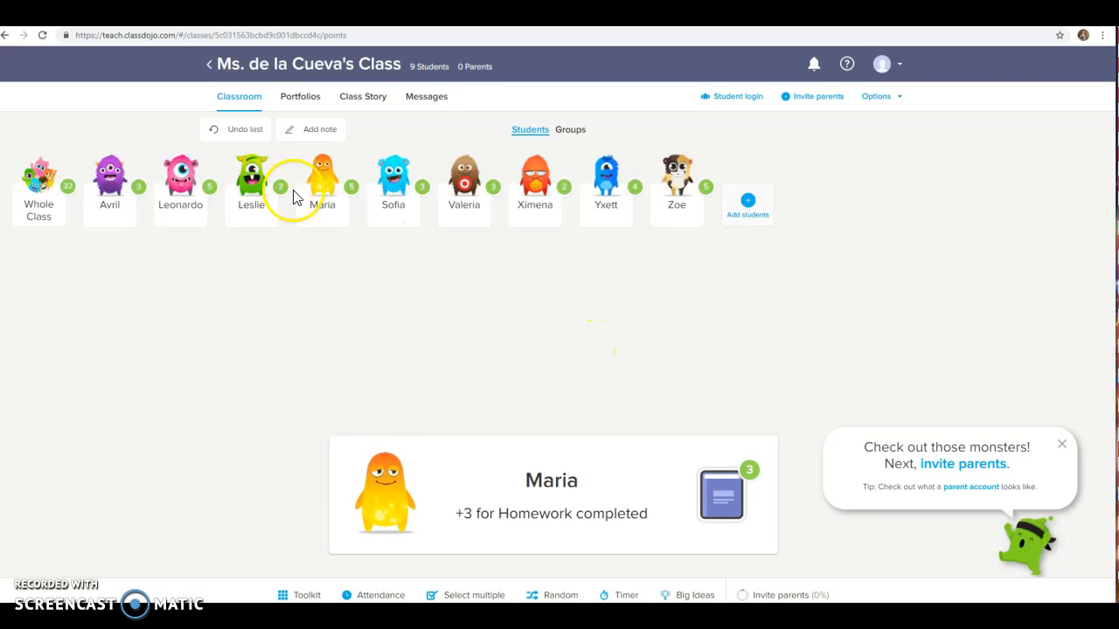
left_click(308, 192)
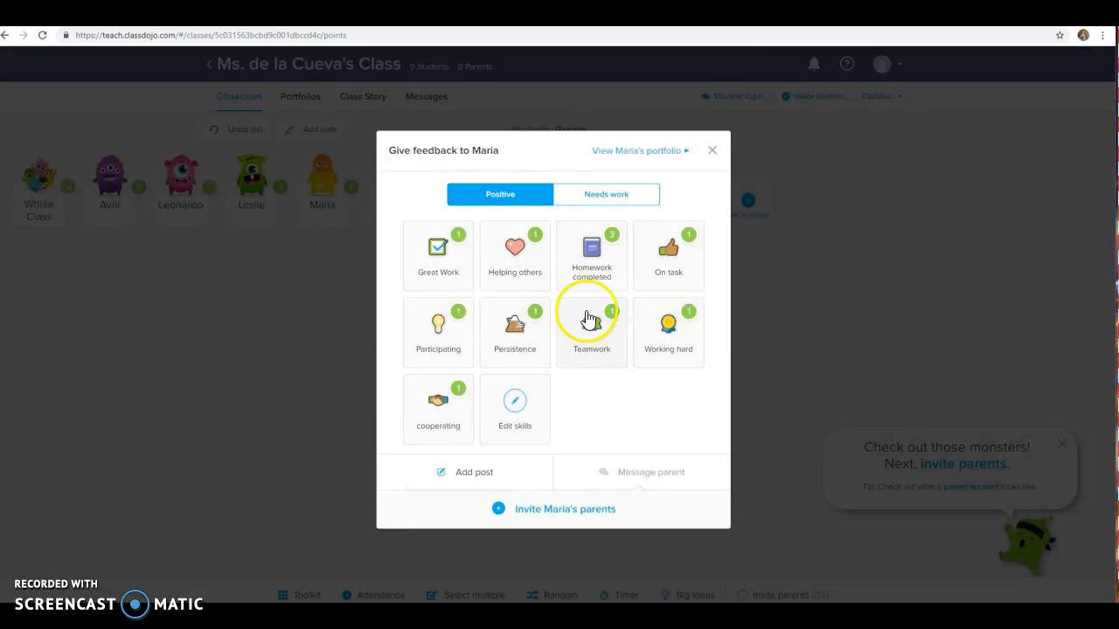
left_click(604, 278)
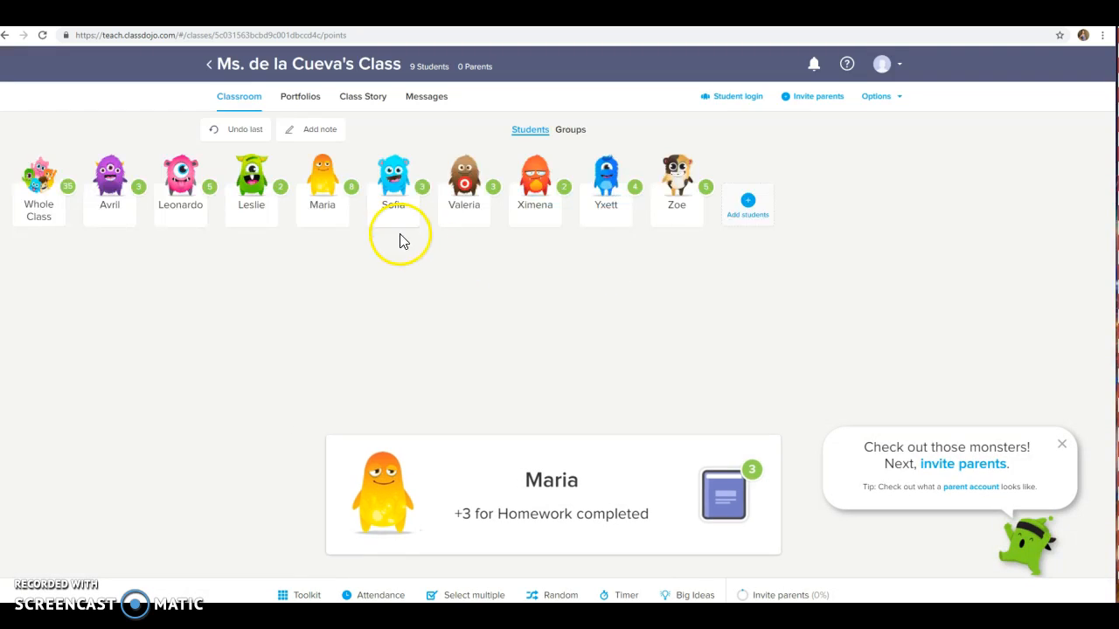
left_click(254, 187)
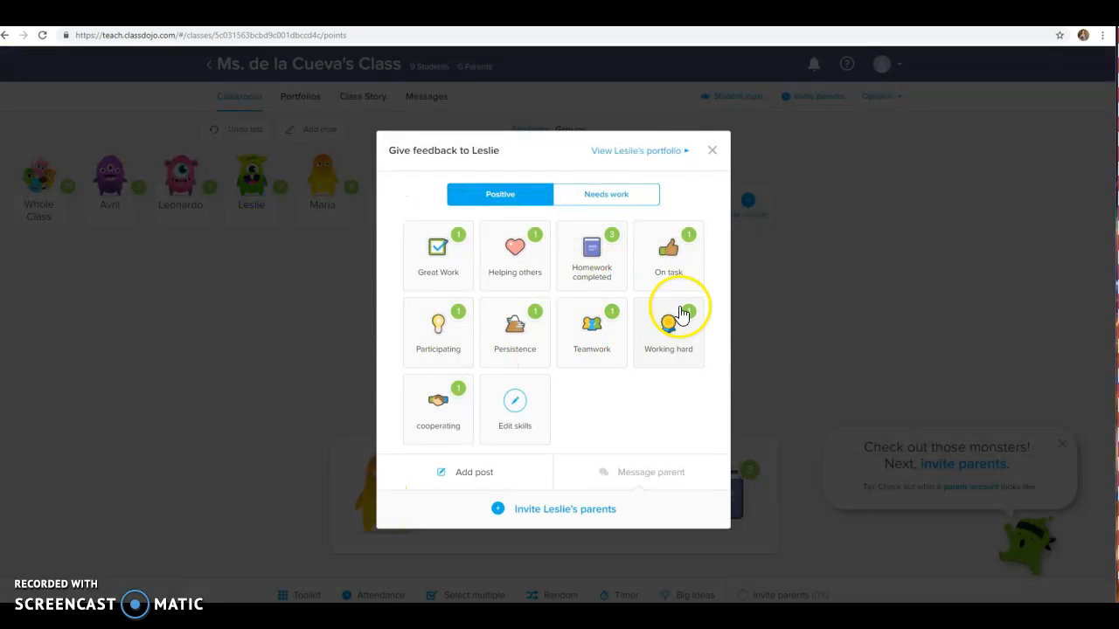
left_click(681, 358)
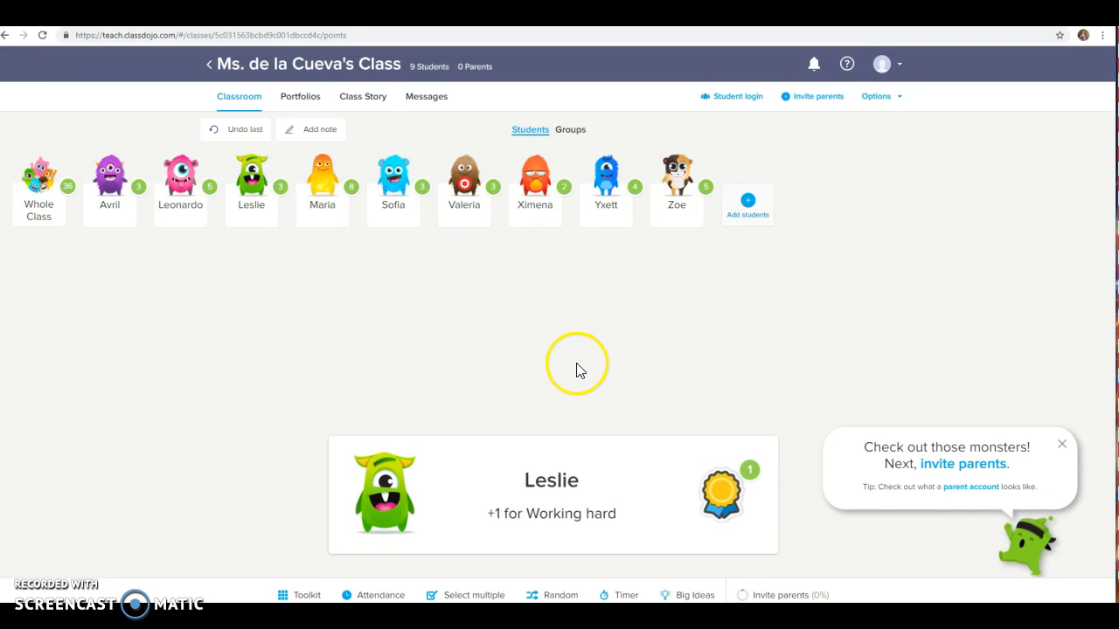
Award Great Work to the student with the cat-like avatar and On task to the student with the orange-red monster
left_click(682, 208)
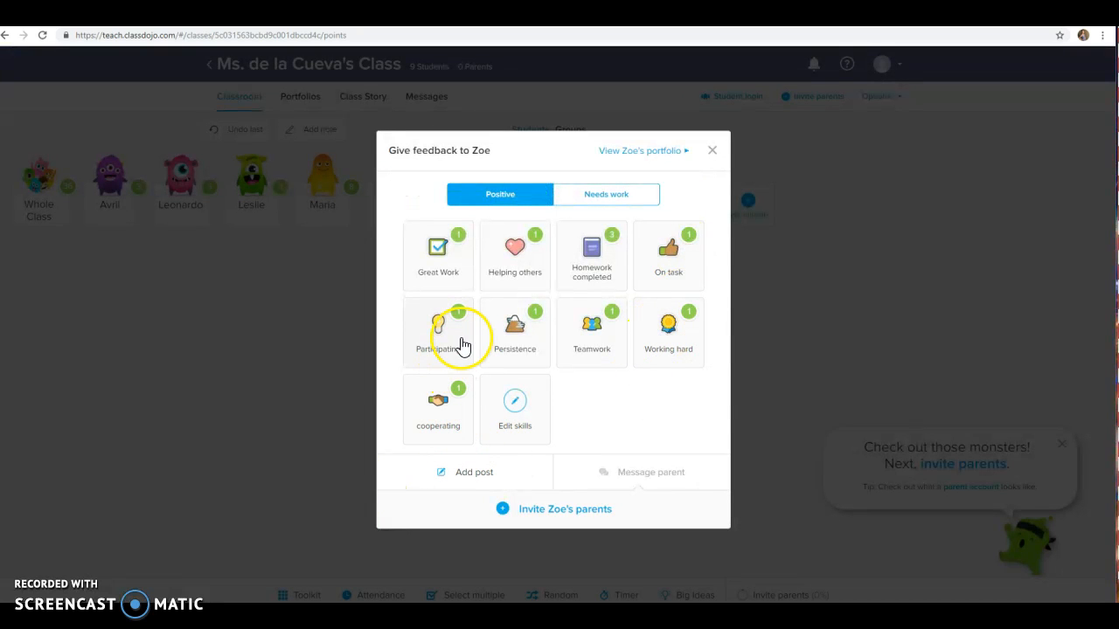
left_click(453, 274)
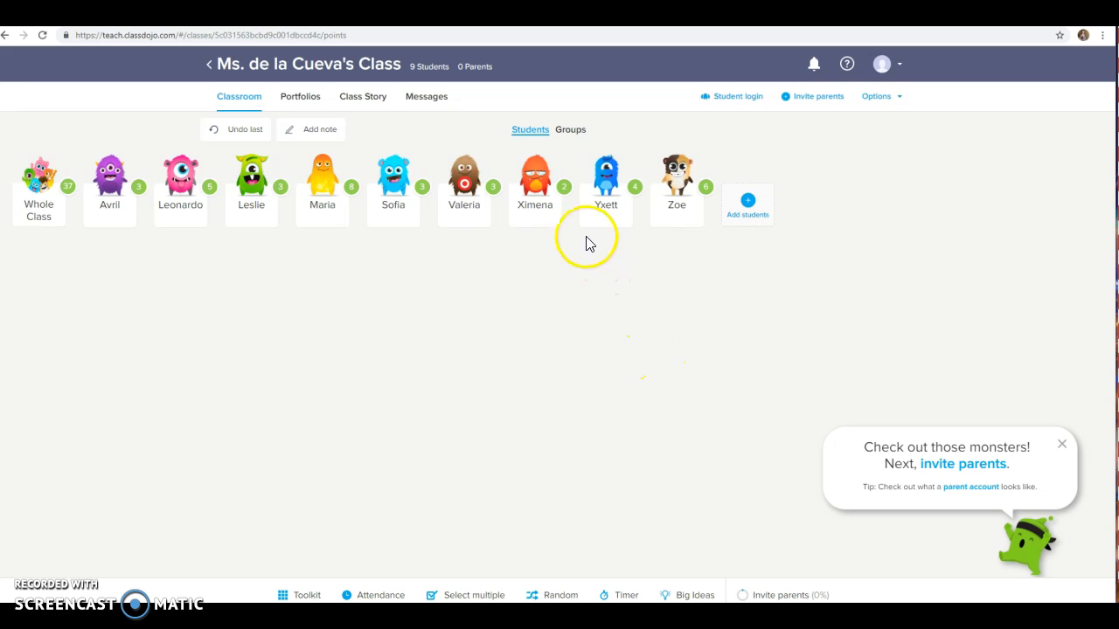
left_click(534, 213)
left_click(669, 280)
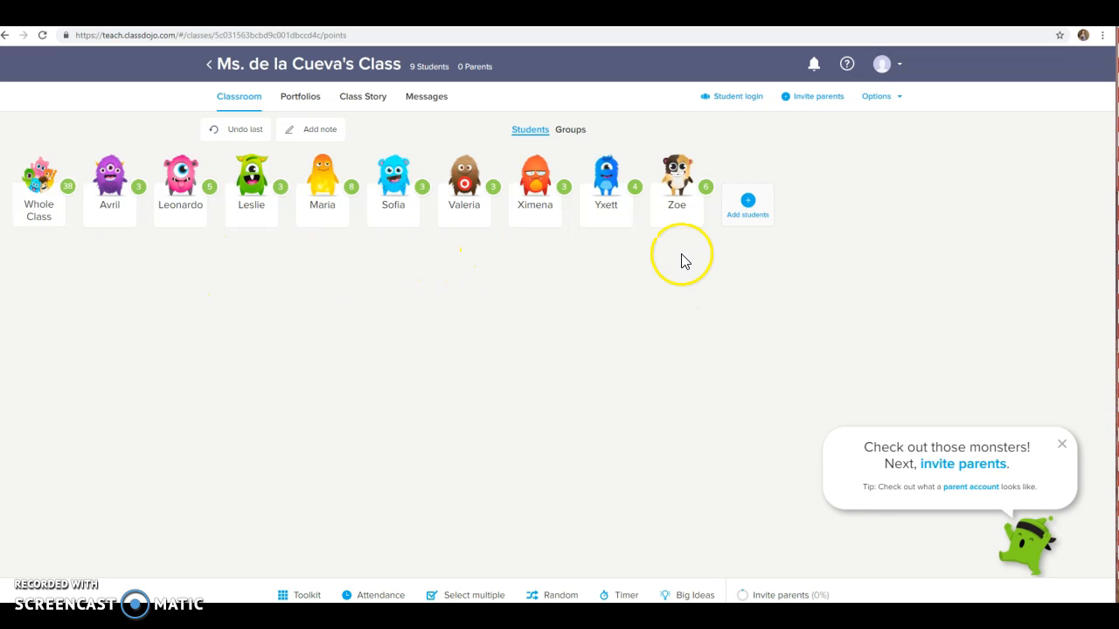
View the portfolio of the student with the cat-like avatar and examine the photo post in the Class Story
left_click(678, 208)
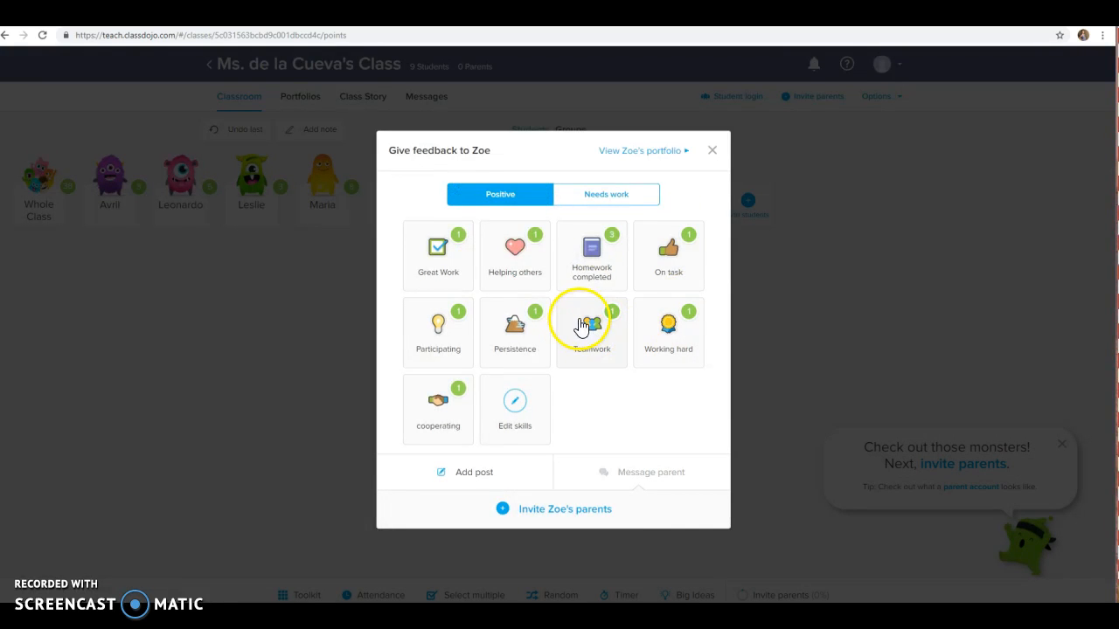
left_click(655, 156)
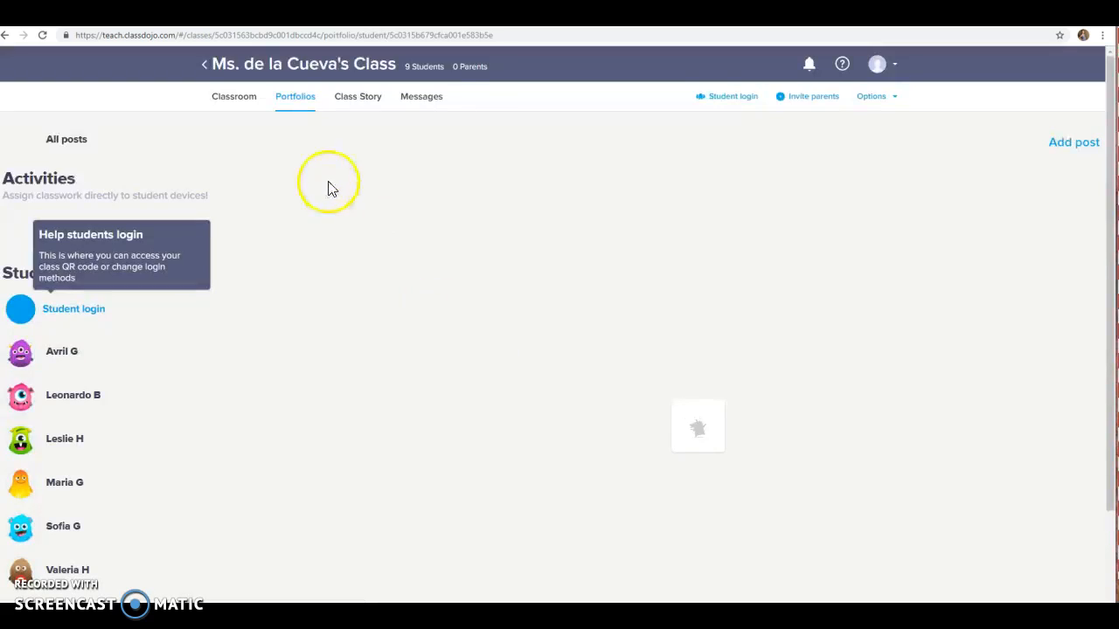
left_click(366, 102)
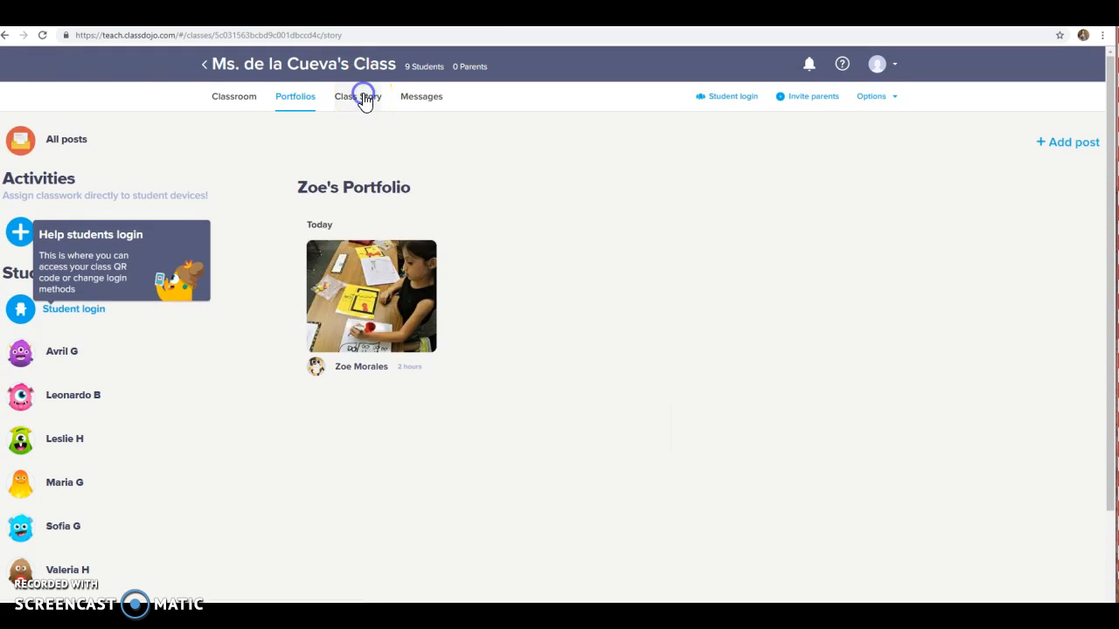
left_click(481, 264)
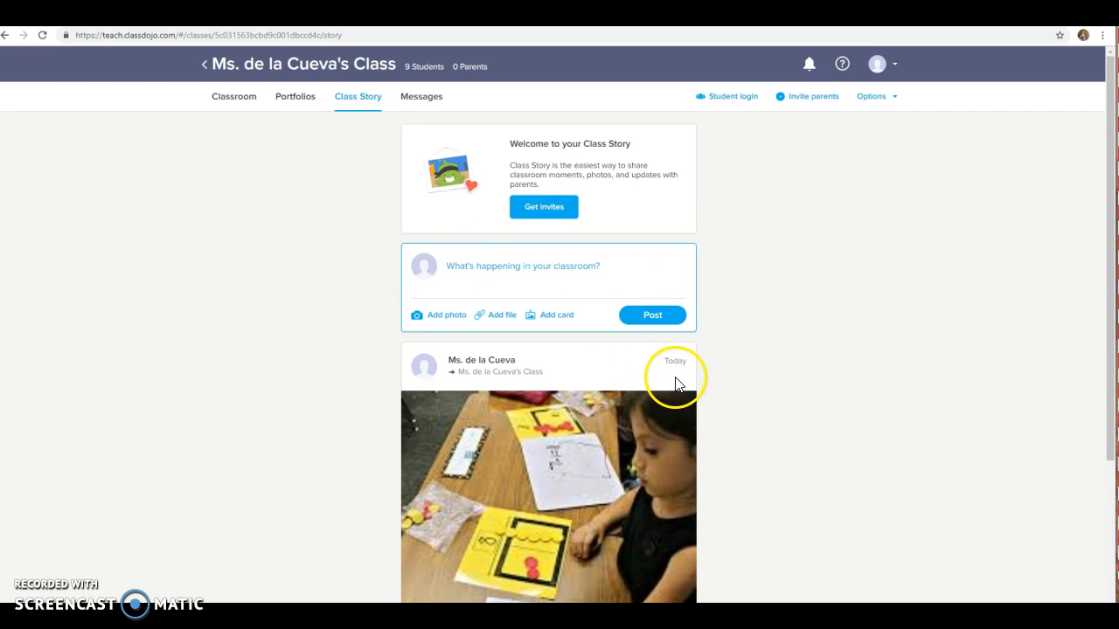
scroll(644, 341, "down", 2)
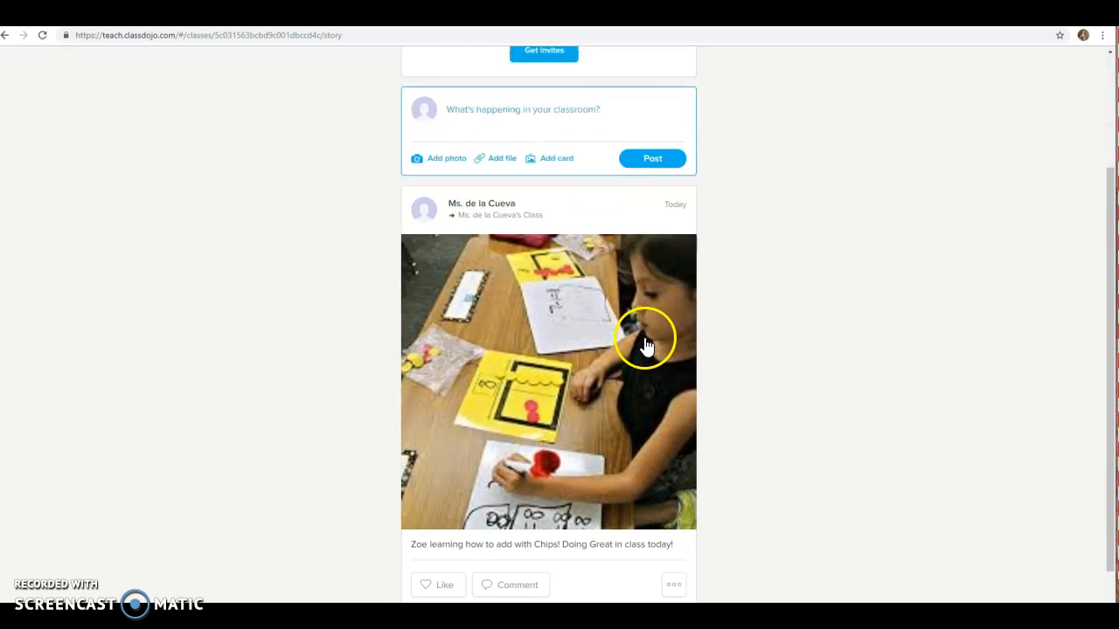
scroll(669, 399, "down", 1)
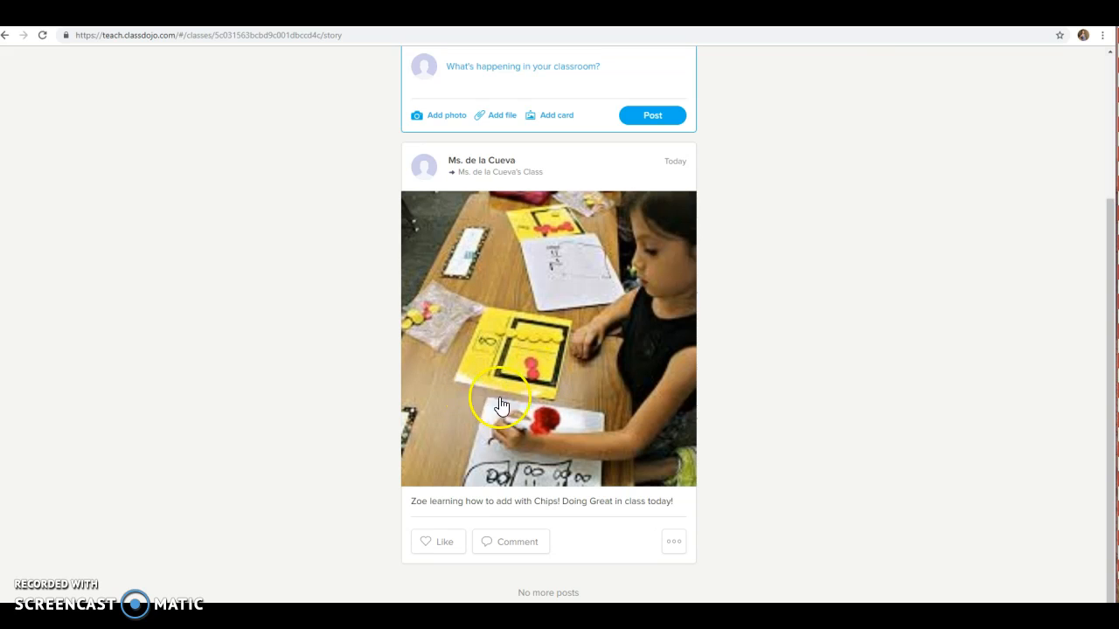
scroll(493, 421, "up", 3)
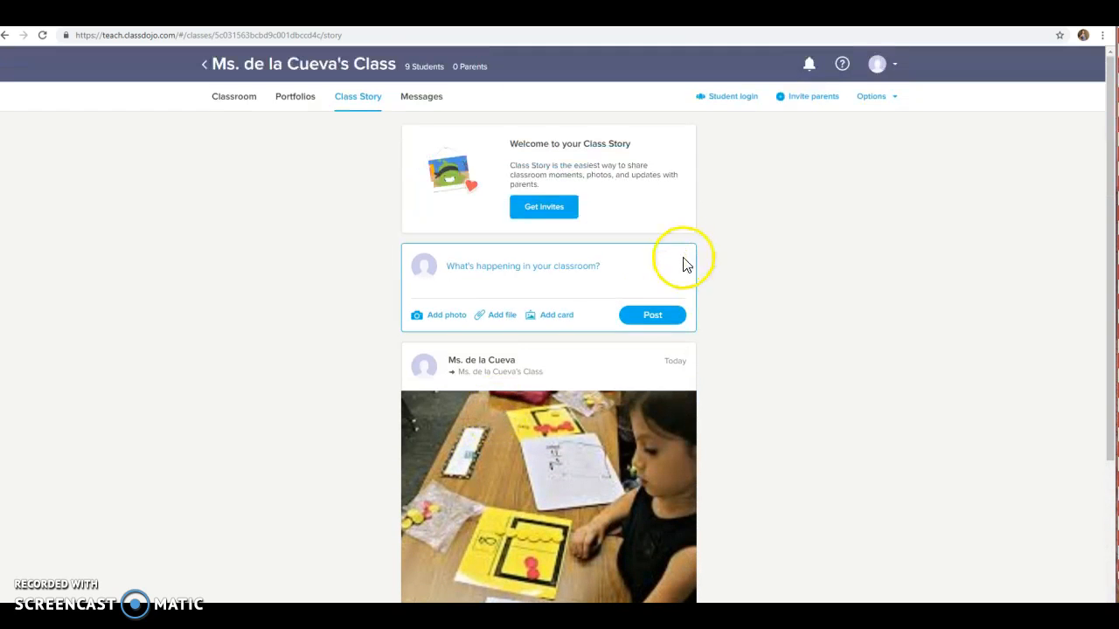
Take attendance in the classroom with all students marked present and save it
left_click(238, 98)
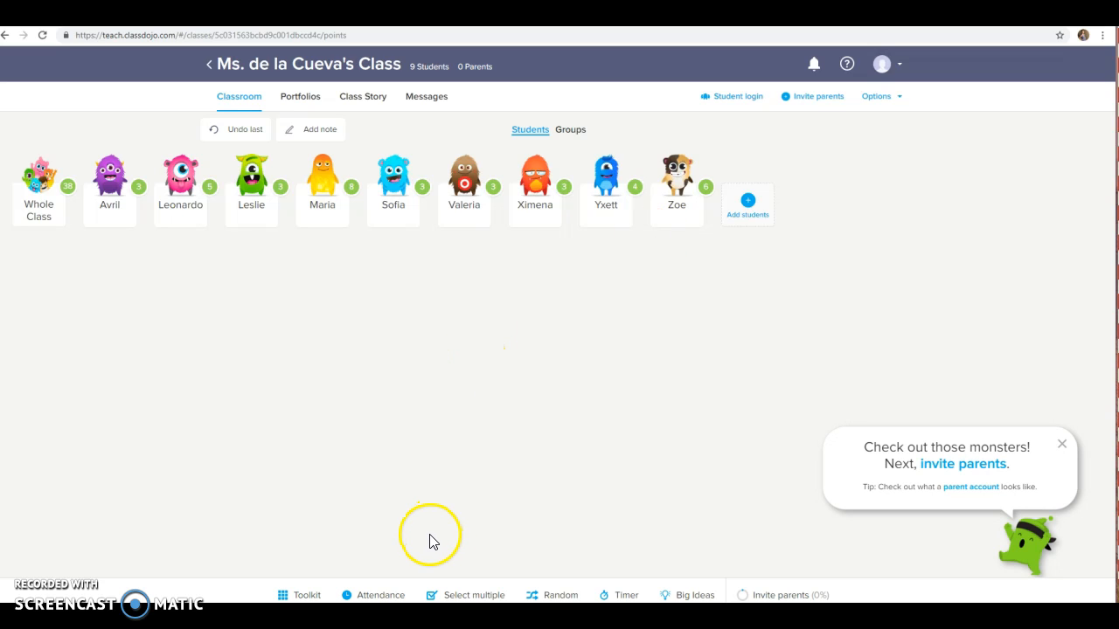
left_click(373, 597)
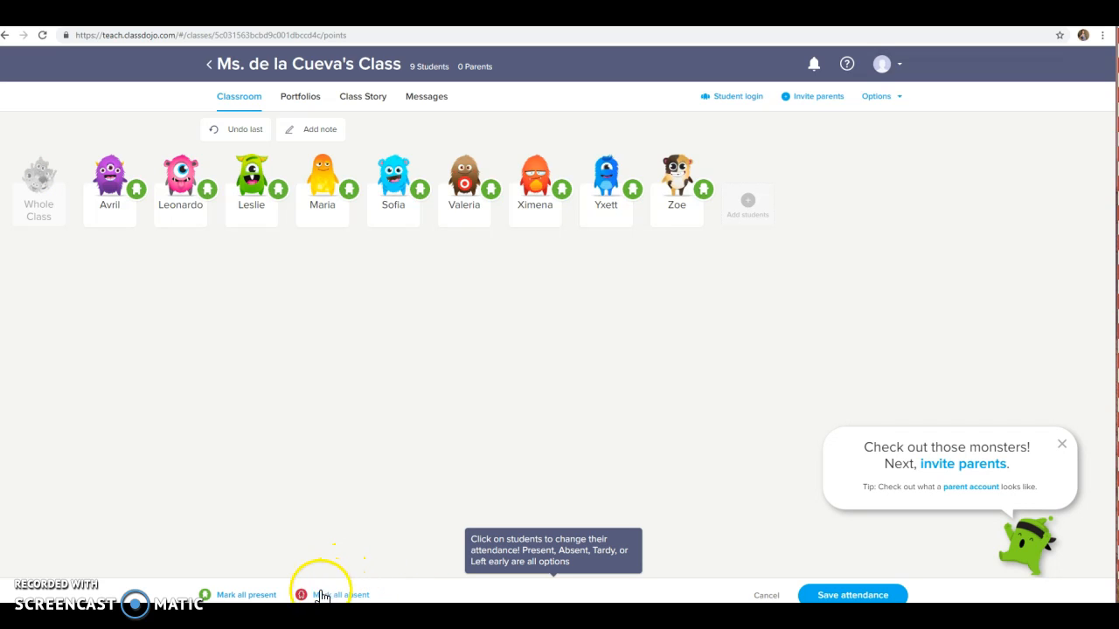
left_click(253, 595)
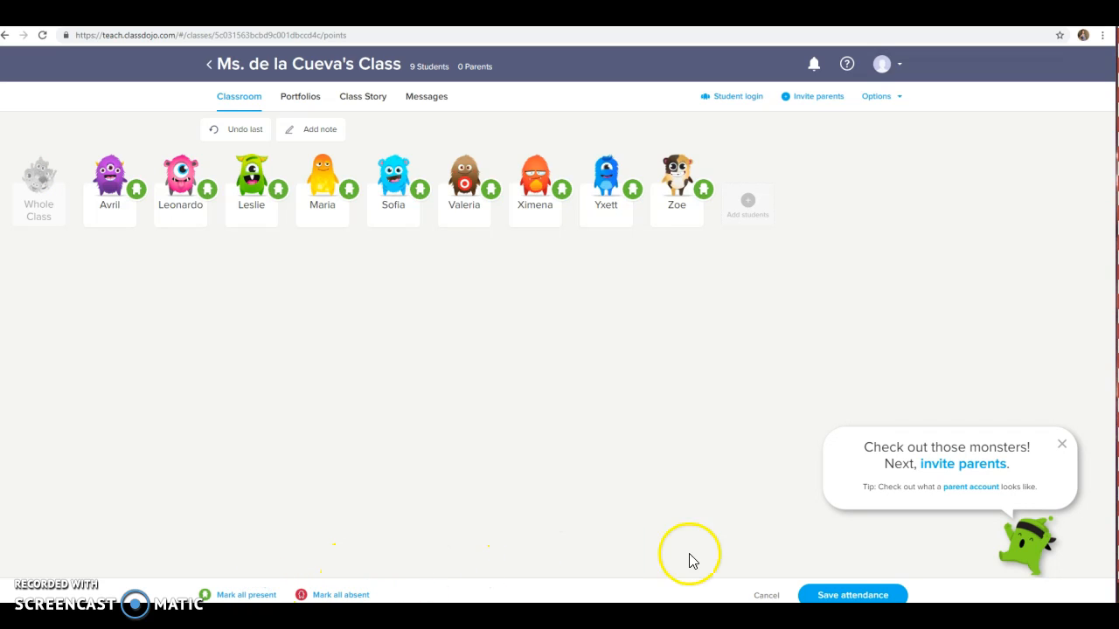
left_click(848, 596)
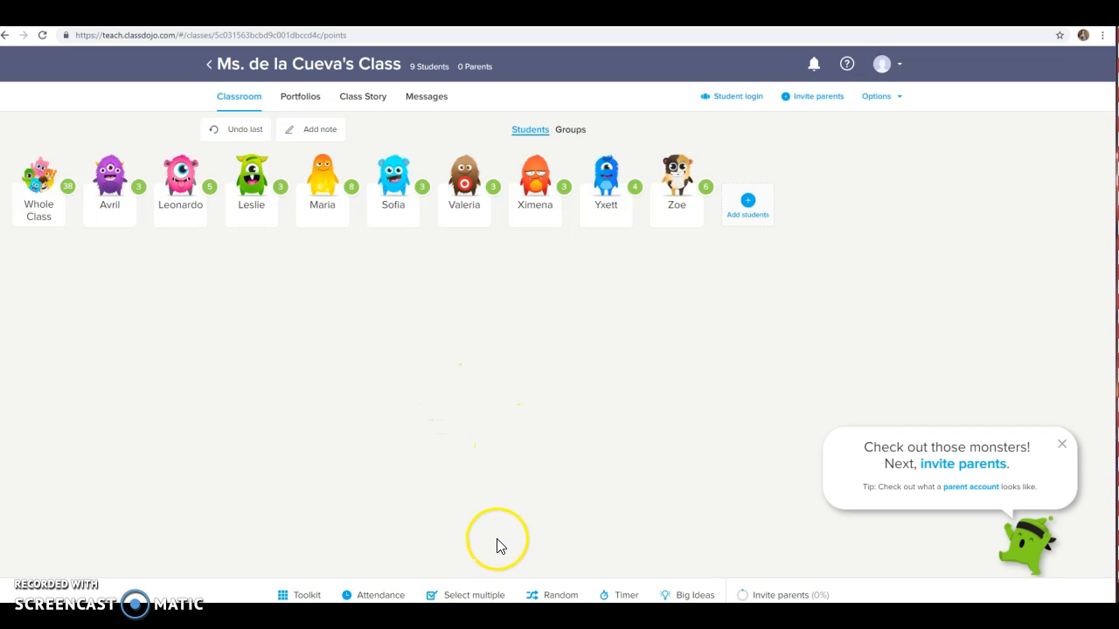
Give On task feedback to the students with the brown, orange-red and one-eyed blue monsters and the cat-like avatar together
left_click(475, 594)
left_click(472, 202)
left_click(539, 210)
left_click(596, 208)
left_click(673, 214)
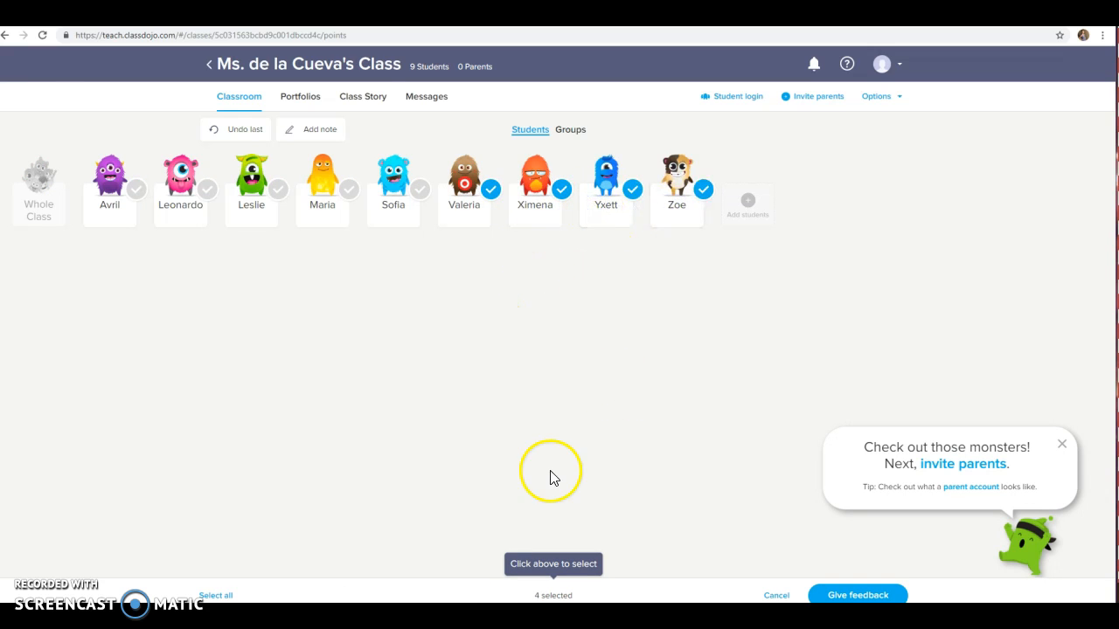
left_click(843, 595)
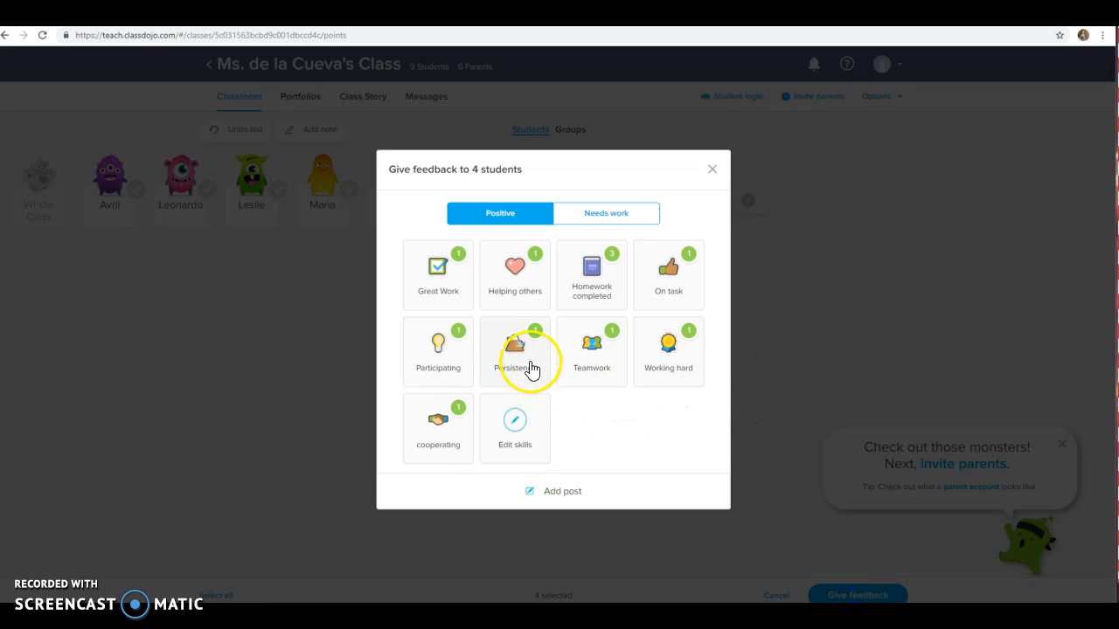
left_click(671, 293)
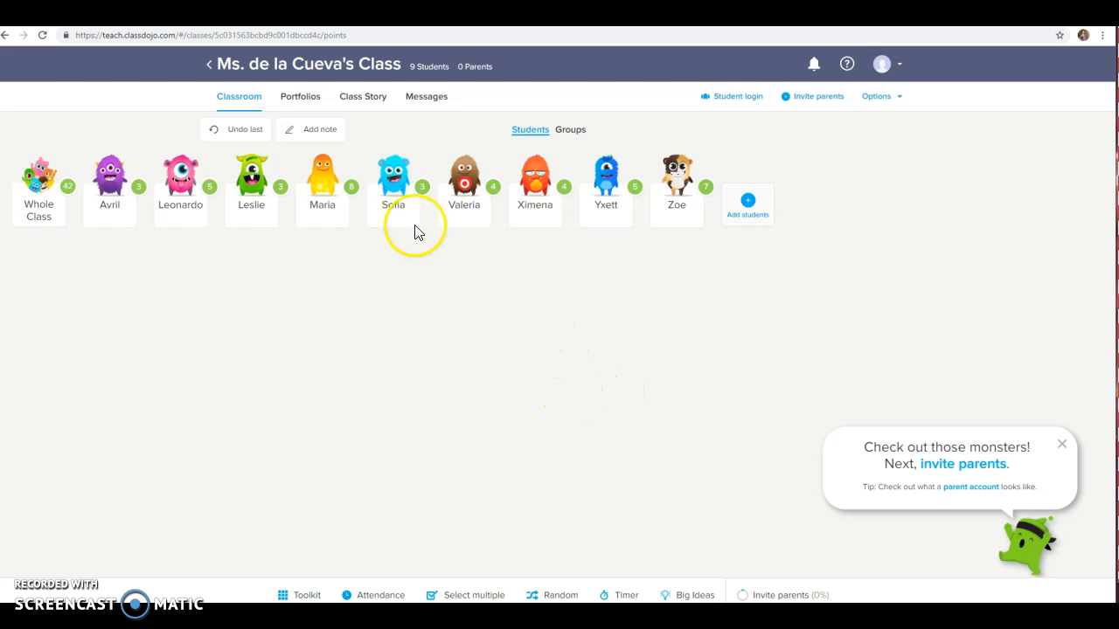
Create a group named Yellow table with the students who have the yellow, one-eyed blue, orange-red and green monsters
left_click(573, 140)
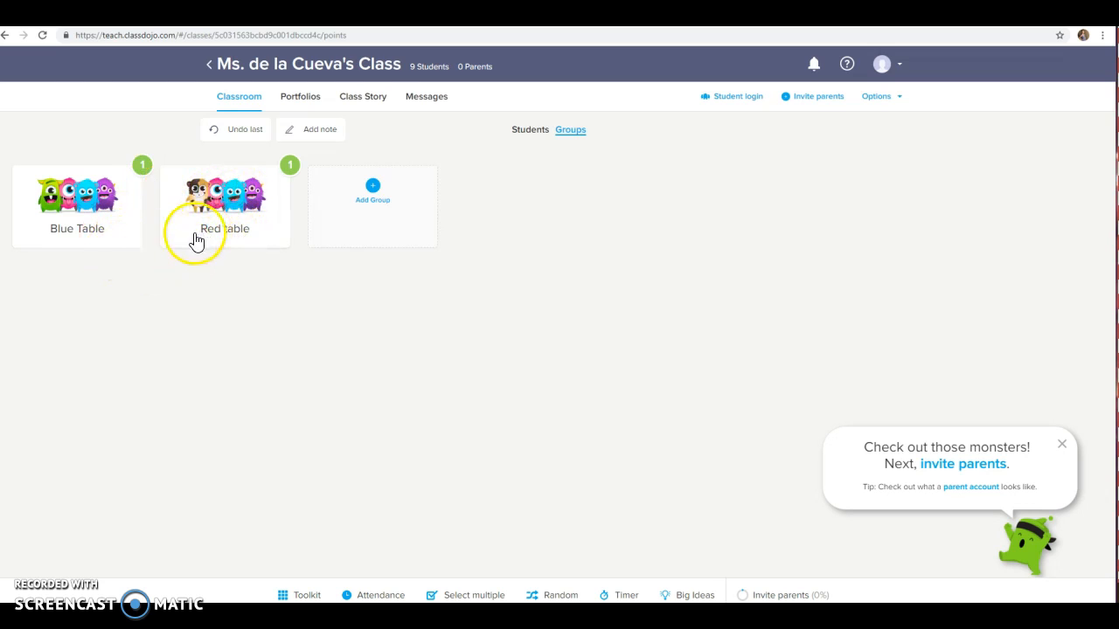
left_click(388, 189)
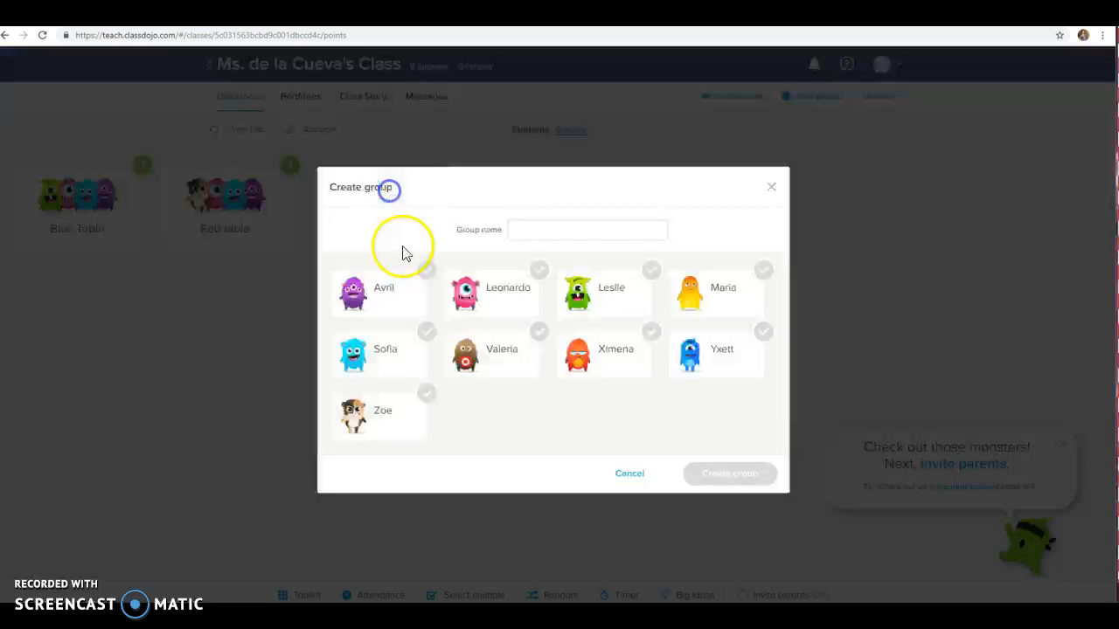
left_click(603, 231)
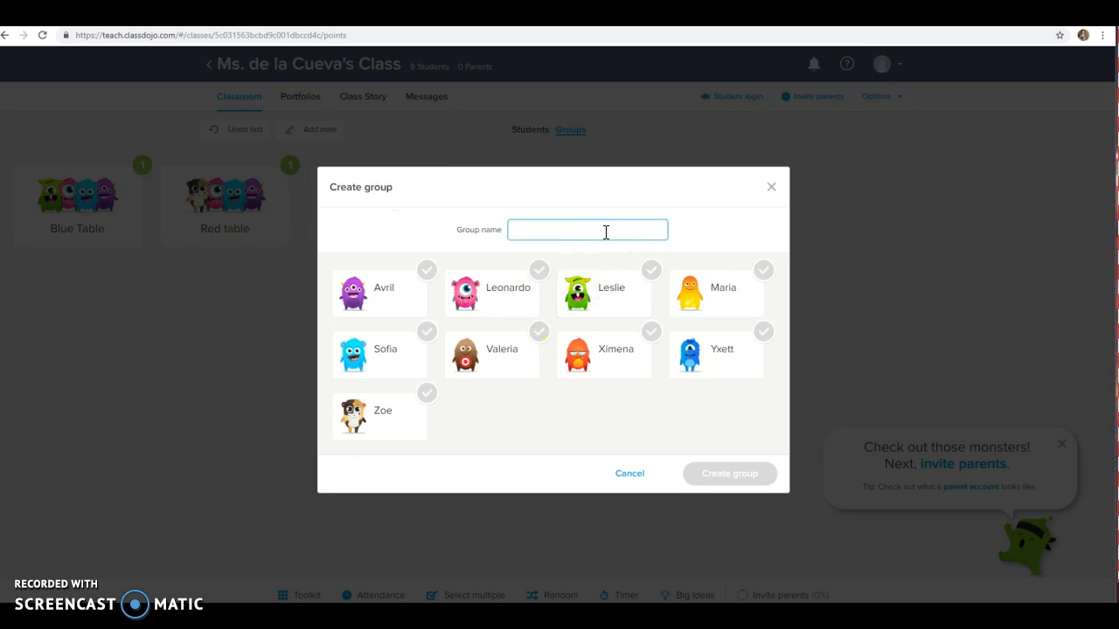
type("Yellow")
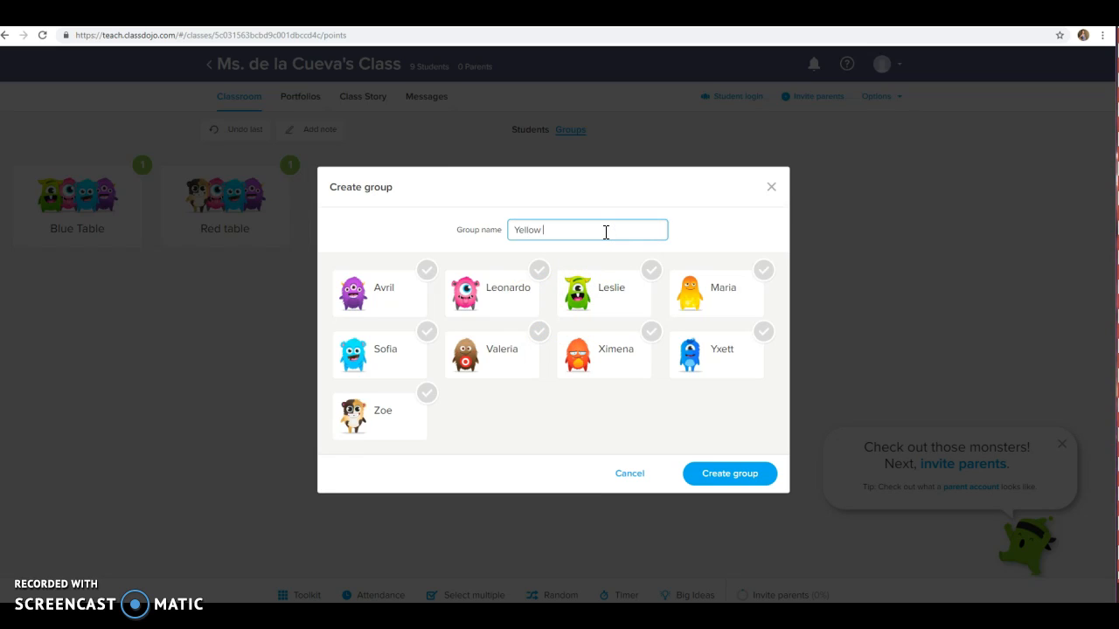
left_click(705, 284)
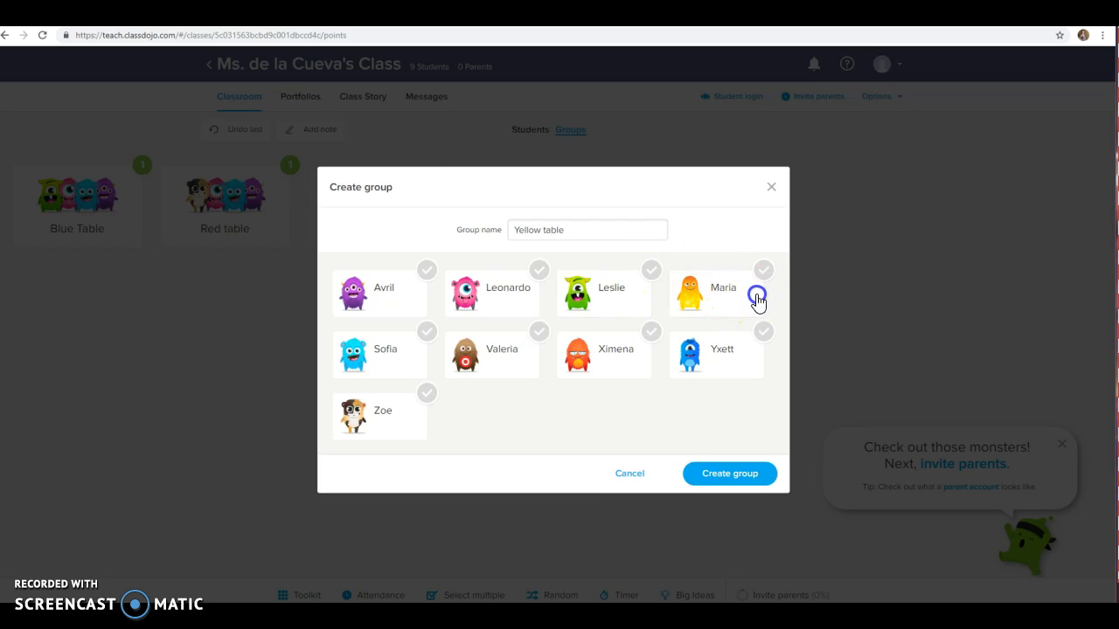
left_click(739, 344)
left_click(645, 359)
left_click(651, 306)
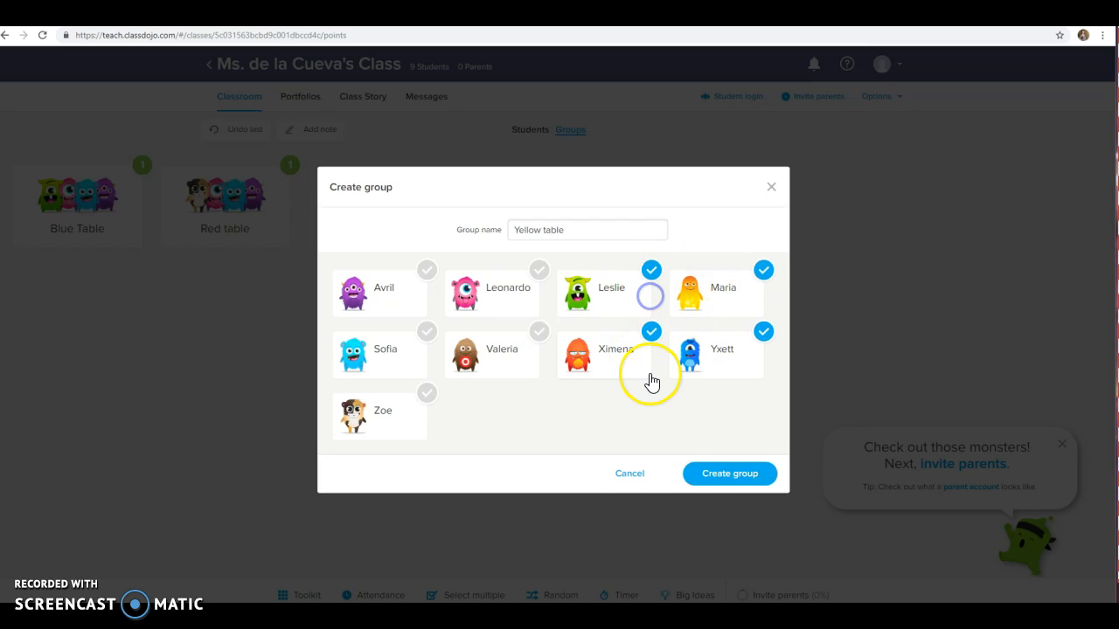
left_click(748, 478)
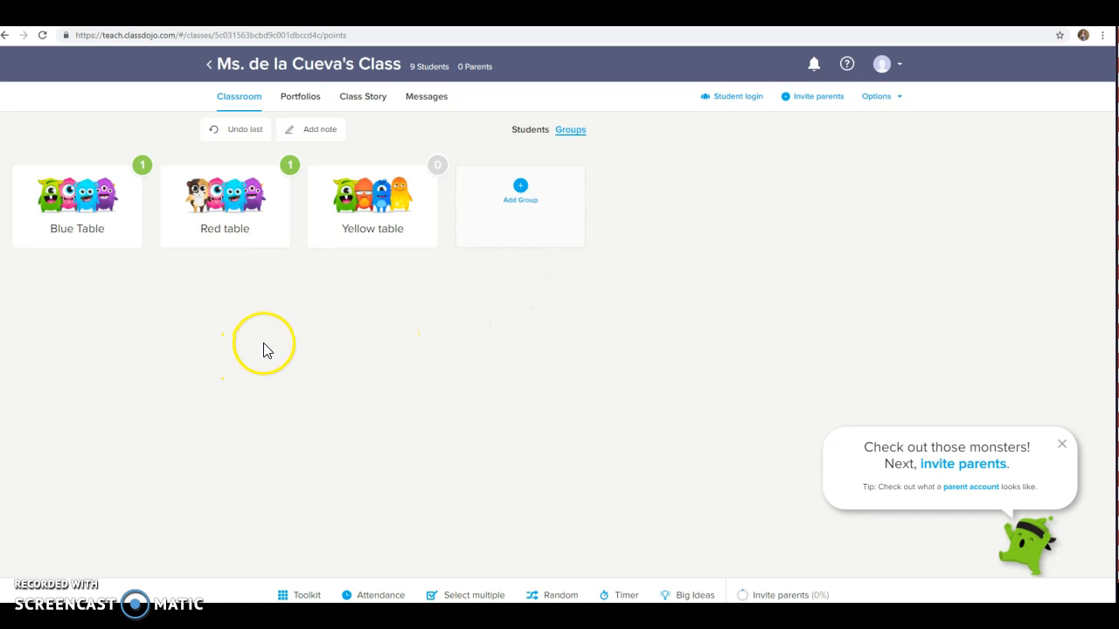
Award Helping others to the Red table group
left_click(257, 223)
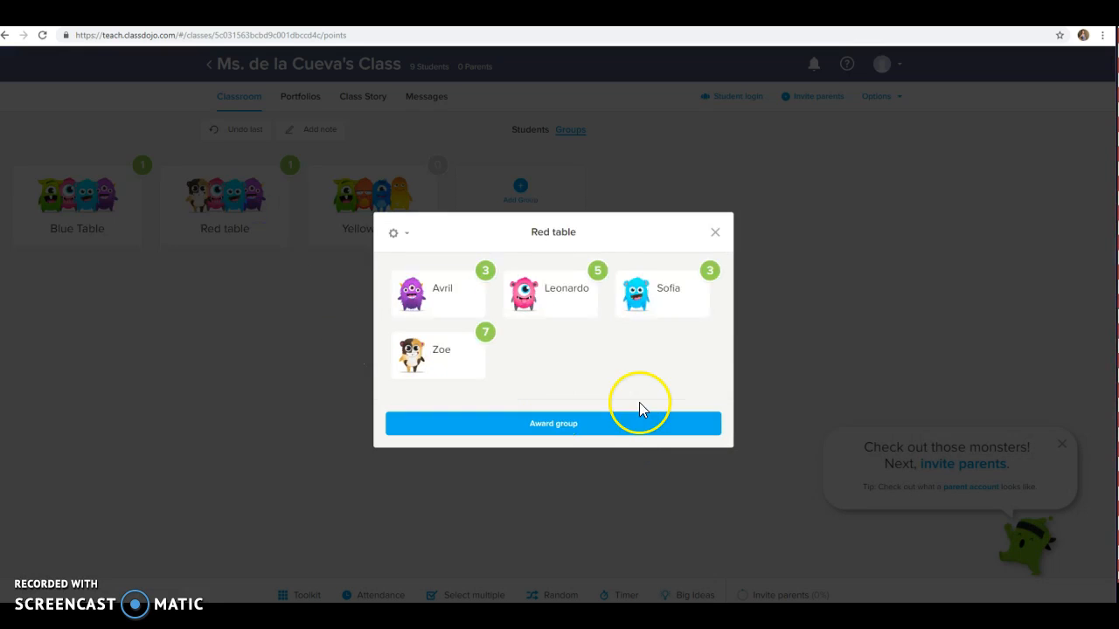
left_click(596, 425)
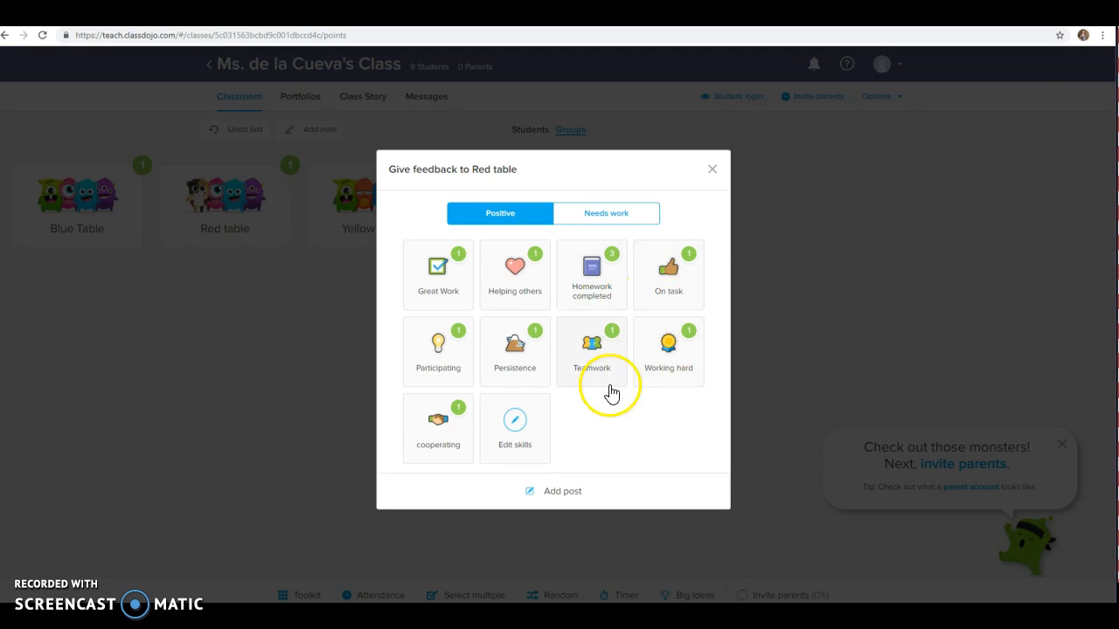
left_click(523, 296)
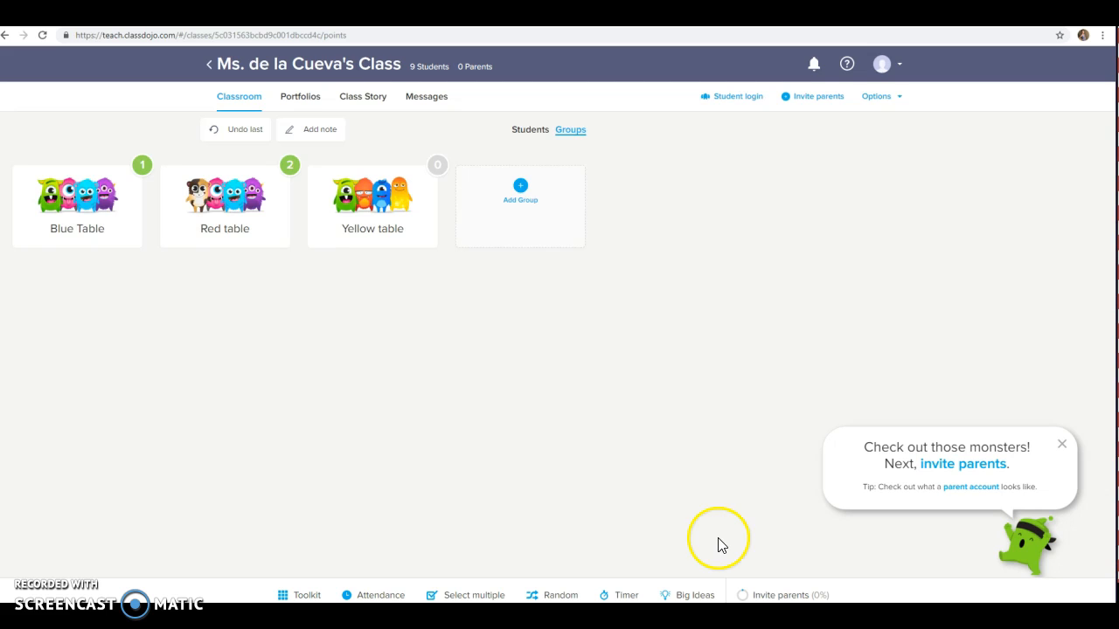
View the classroom timer and the set of tools in the Toolkit, closing each one
left_click(626, 596)
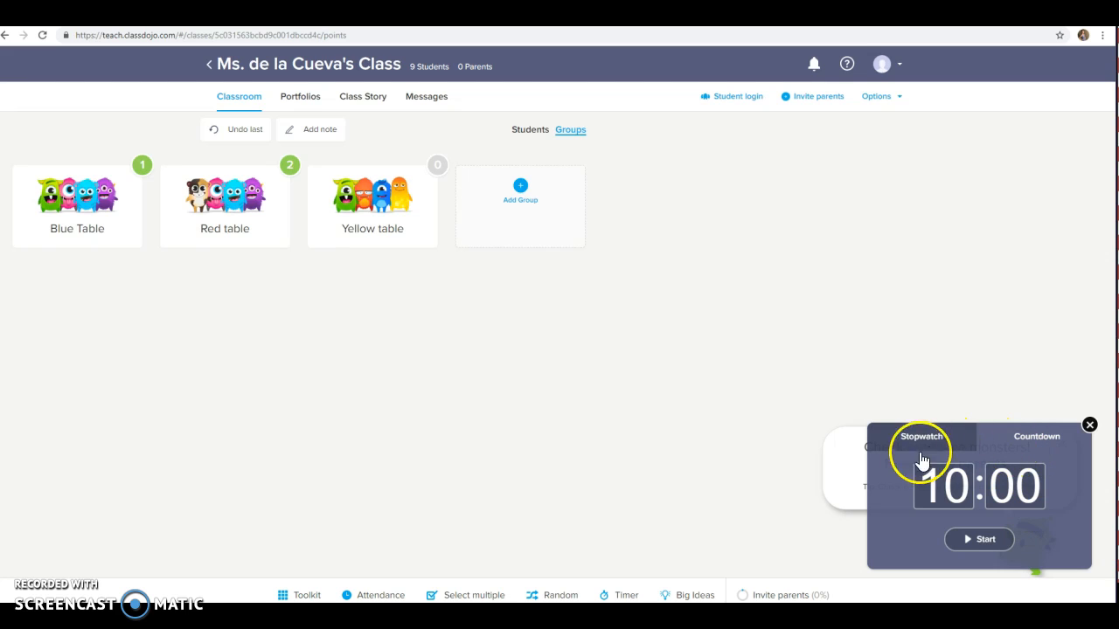
left_click(1088, 427)
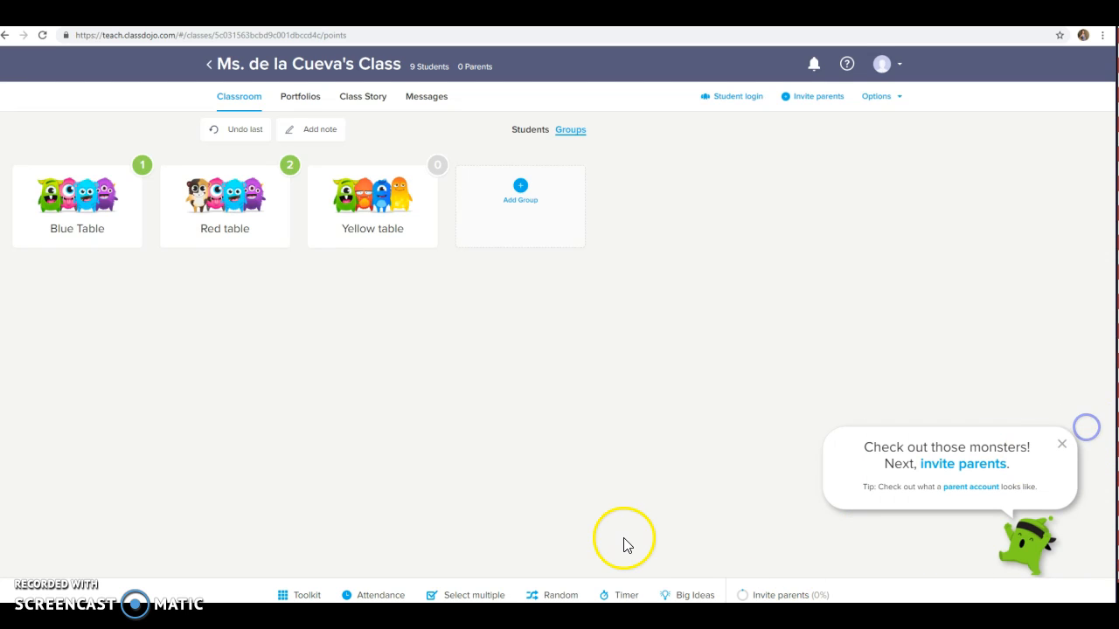
left_click(308, 595)
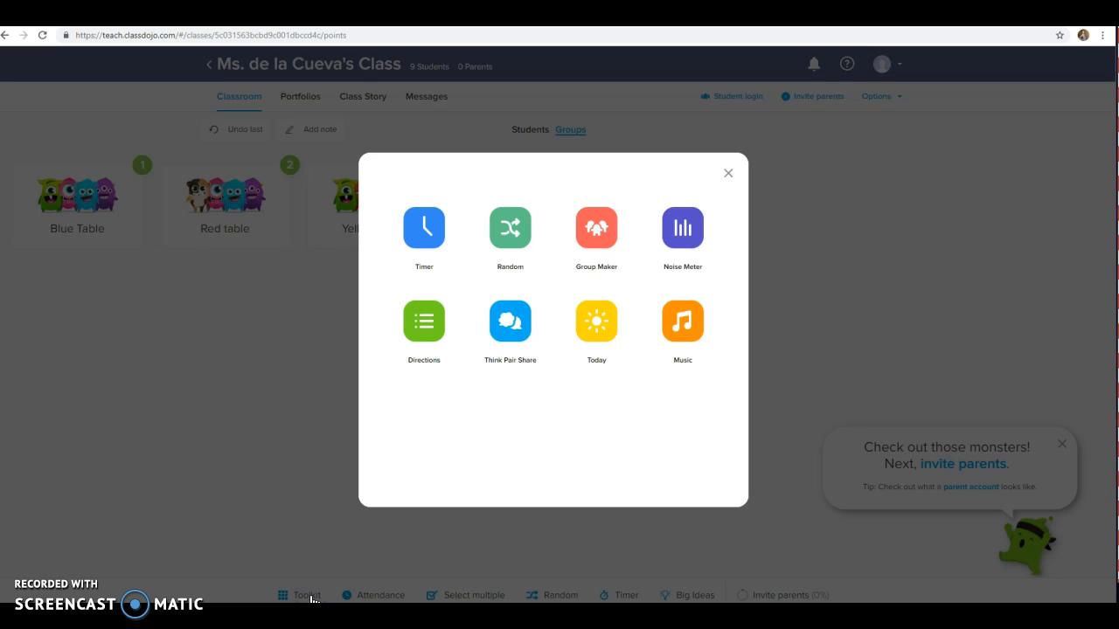
left_click(319, 599)
left_click(728, 173)
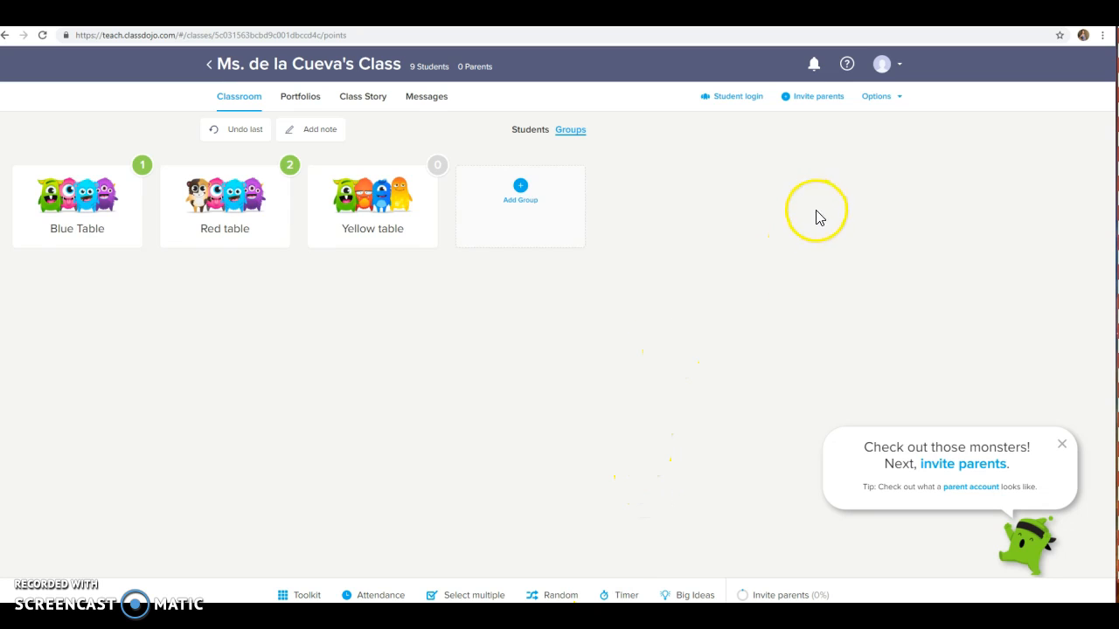
Review the class details, student sign-in method and parent invitation settings of the class
left_click(875, 98)
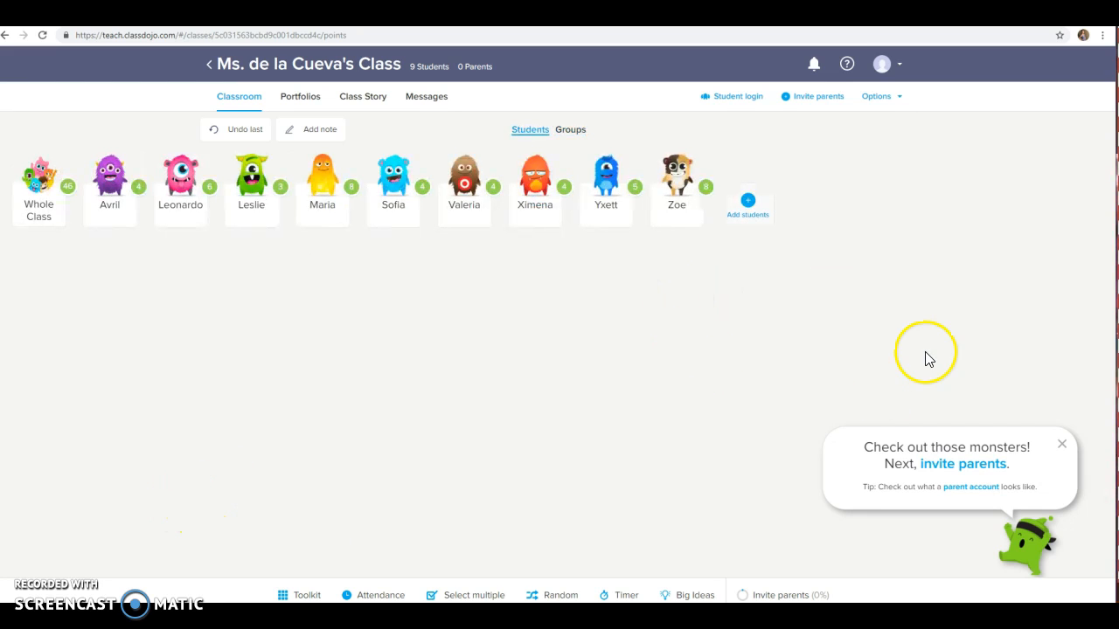
left_click(884, 98)
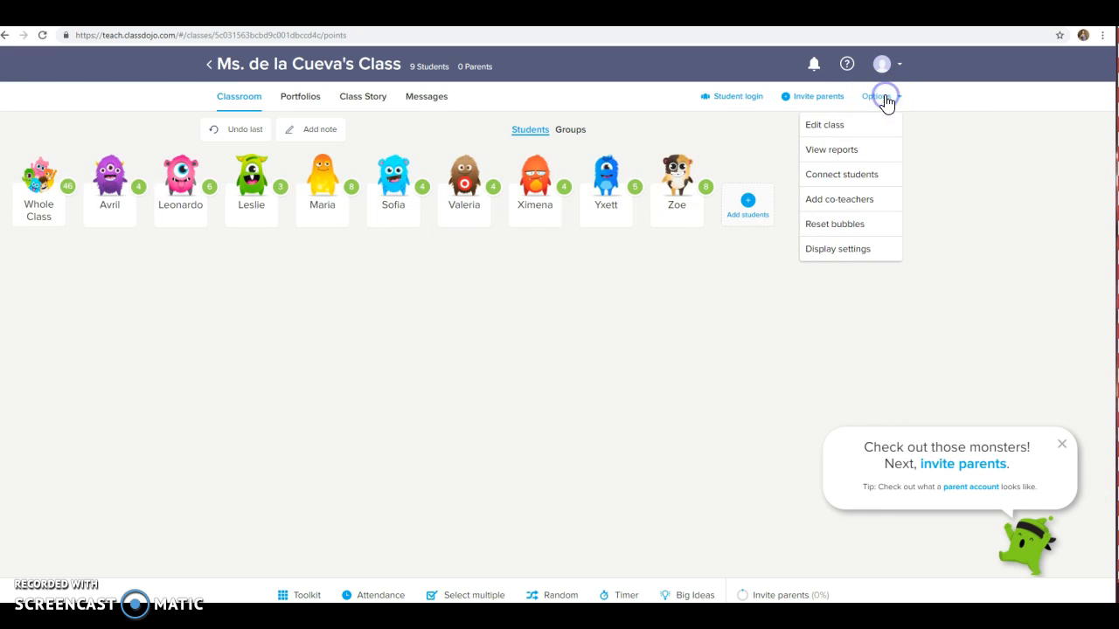
left_click(843, 128)
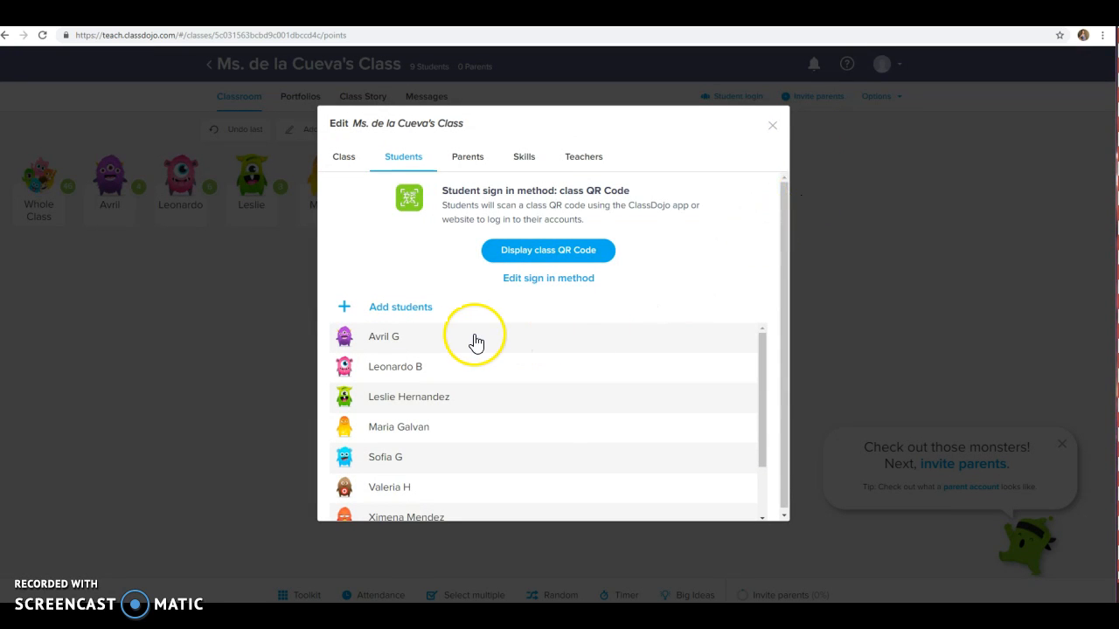
left_click(345, 166)
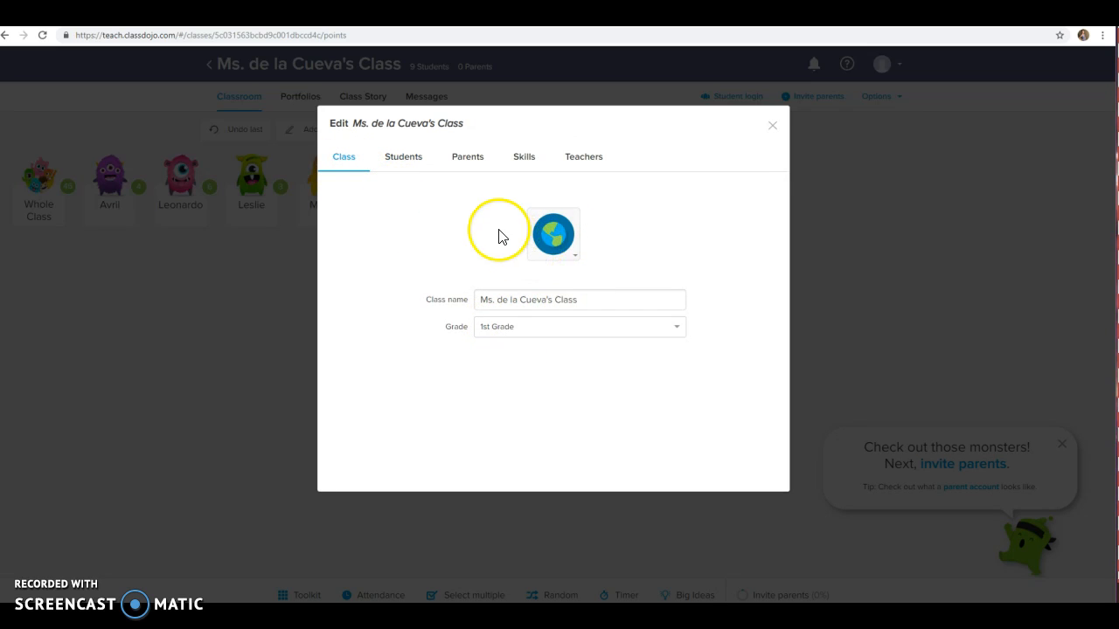
left_click(412, 164)
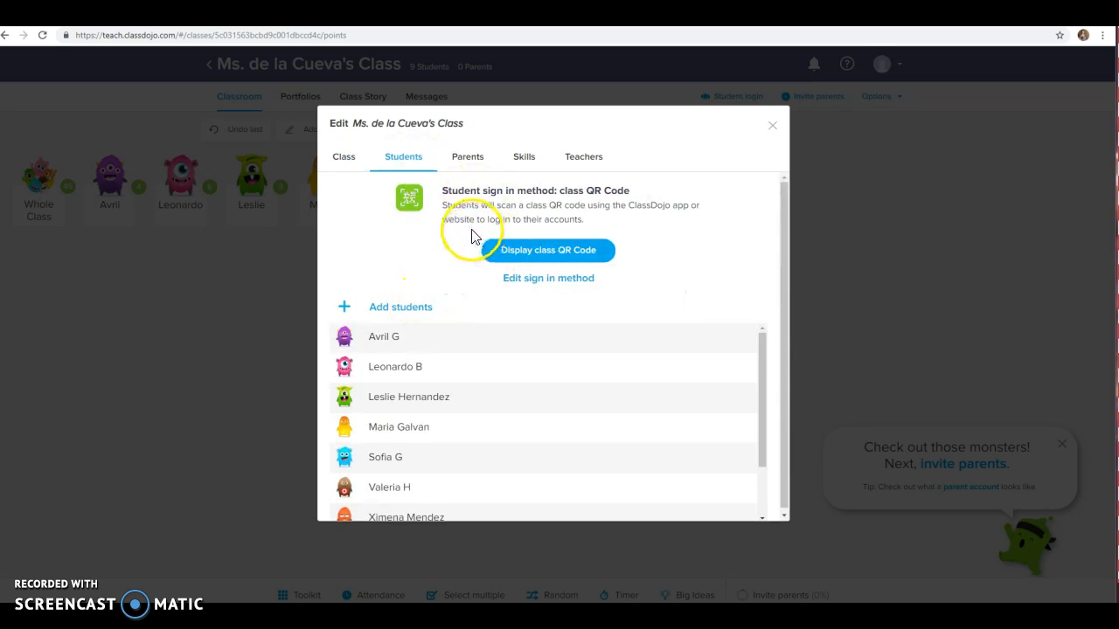
left_click(478, 165)
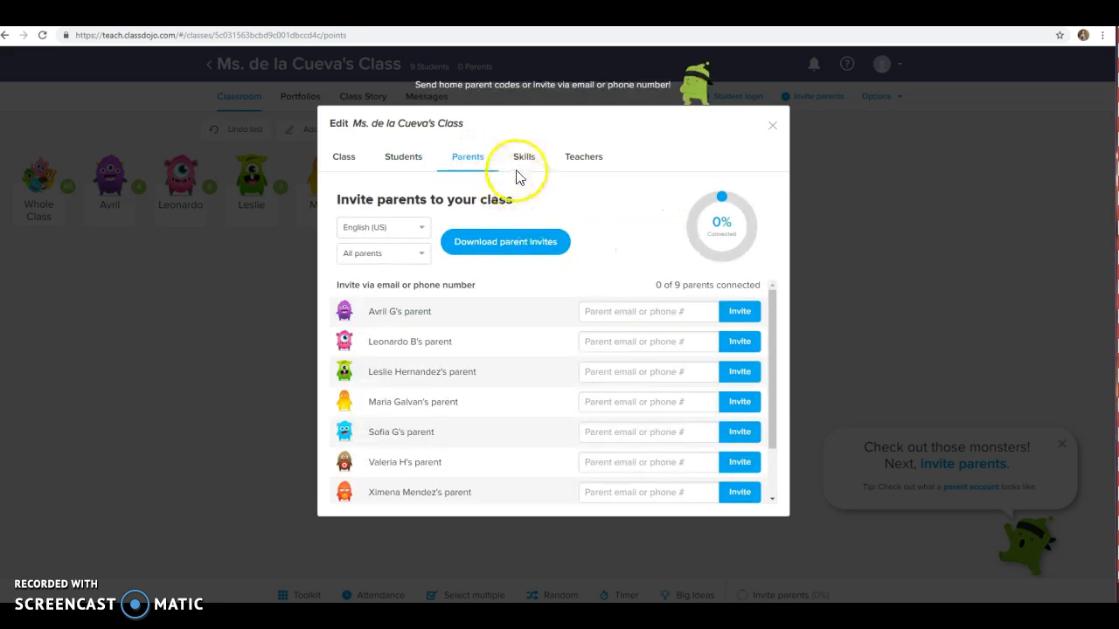
Add a positive skill named "Great math work!" to the class with a point weight of 1
left_click(522, 165)
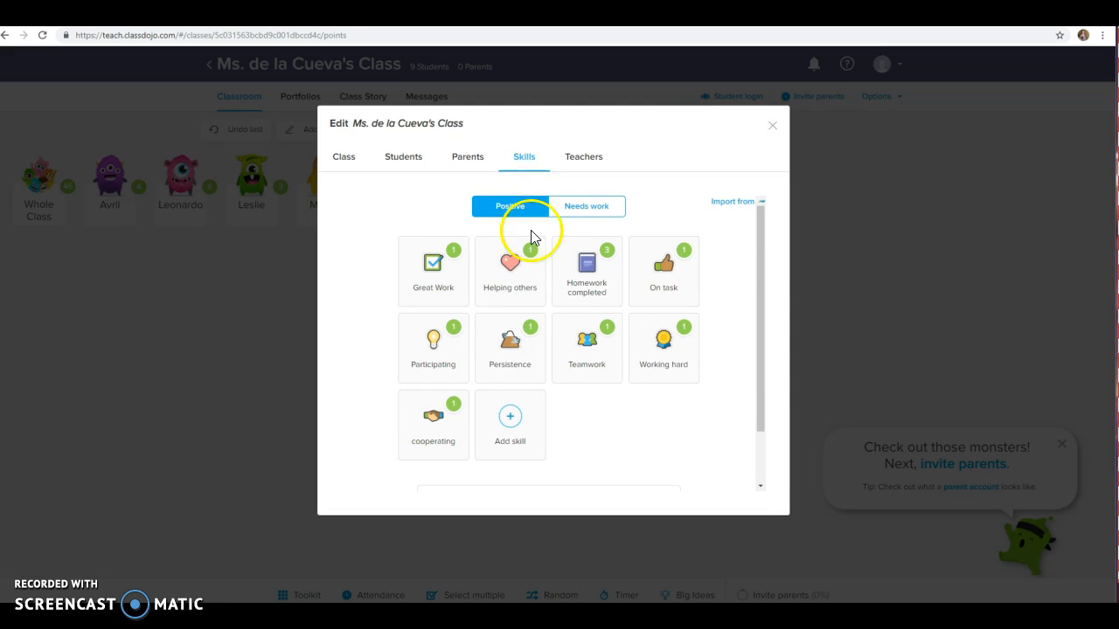
left_click(507, 442)
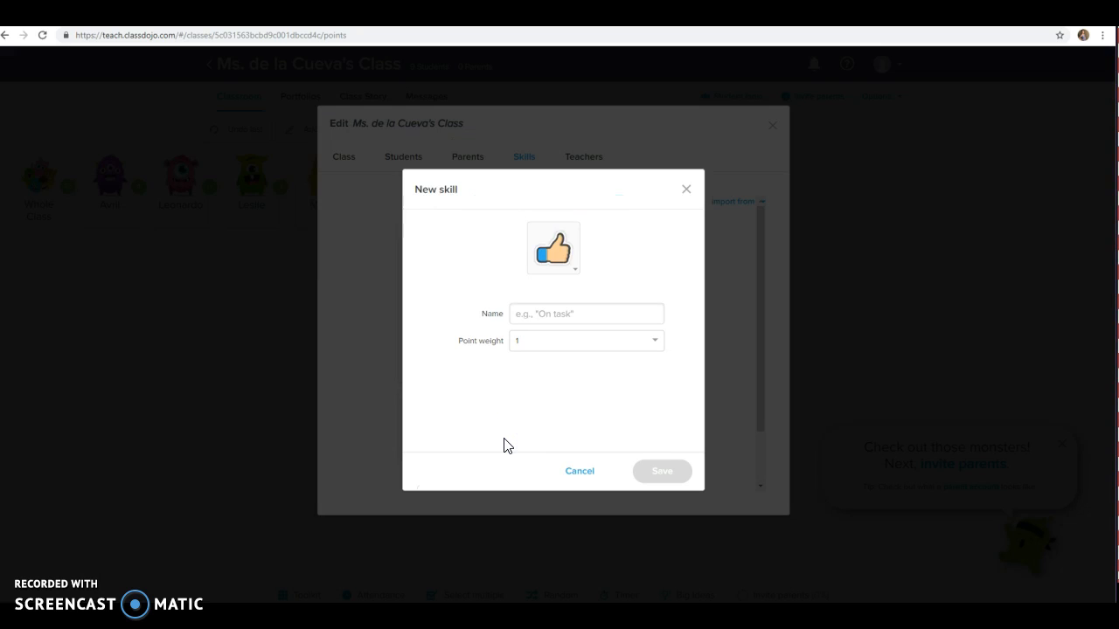
left_click(564, 316)
left_click(565, 318)
type("Great math work!")
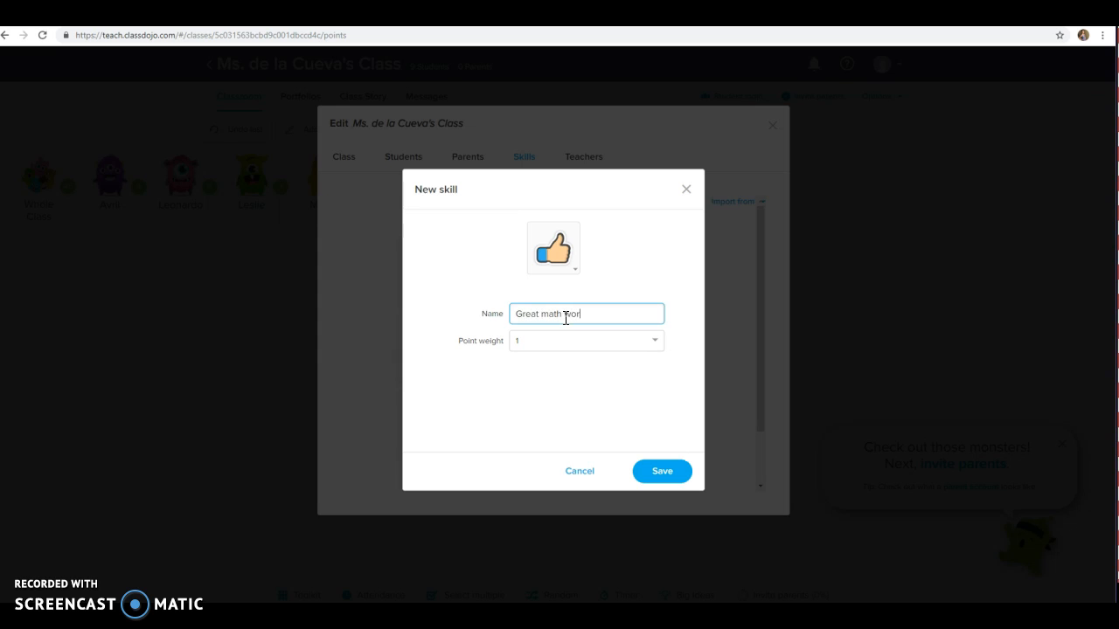
left_click(651, 468)
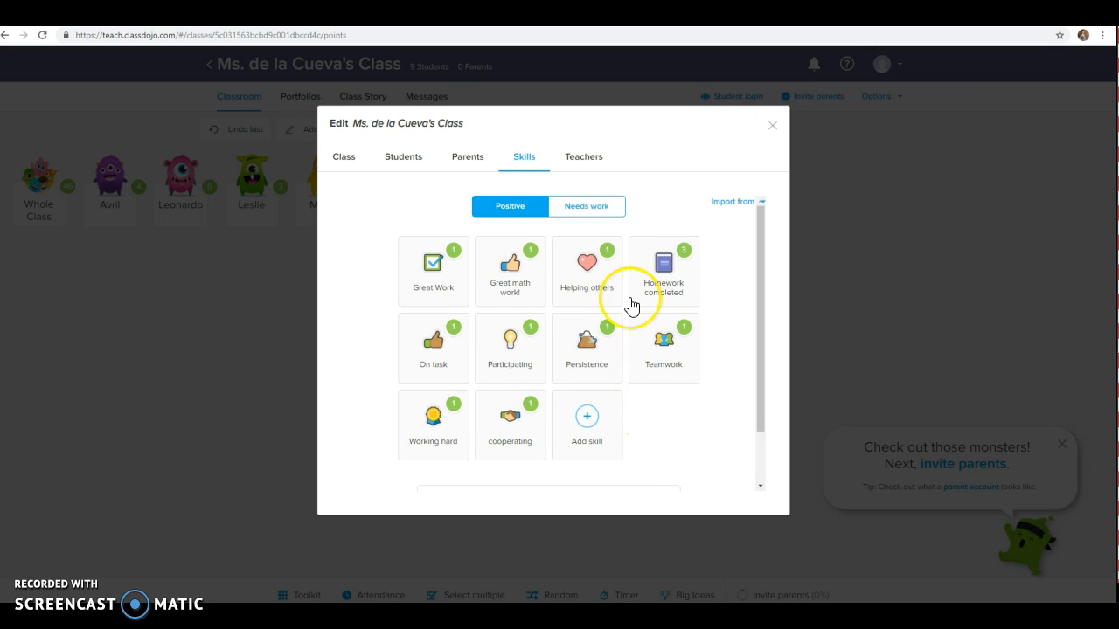
Review the class's Needs work and Positive skills and the co-teacher invitation settings, and close the class settings
left_click(607, 216)
left_click(608, 223)
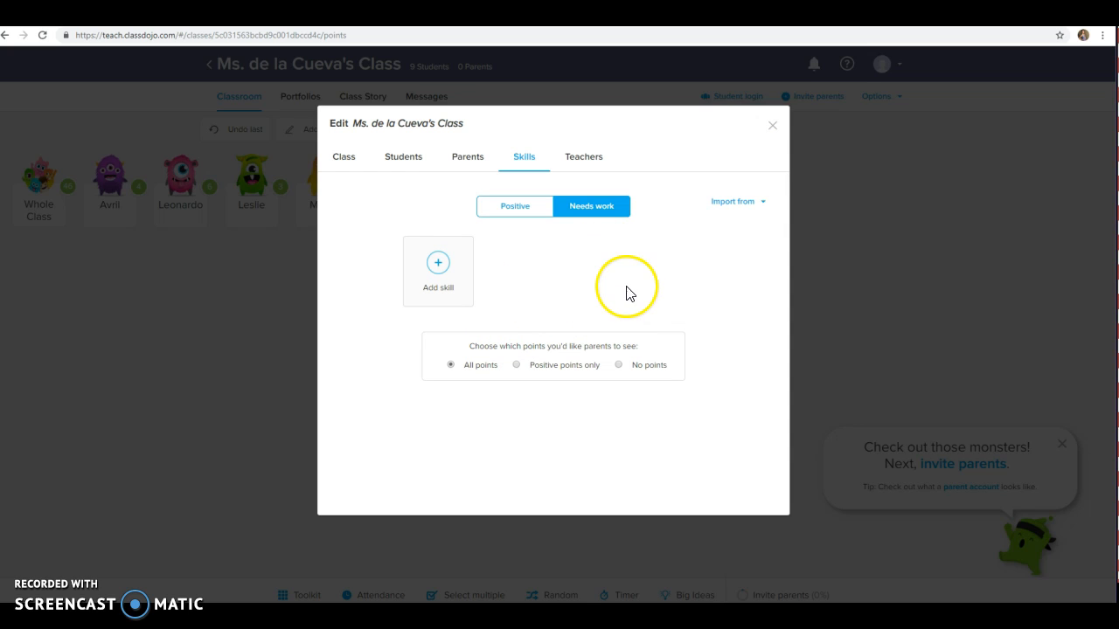
left_click(519, 207)
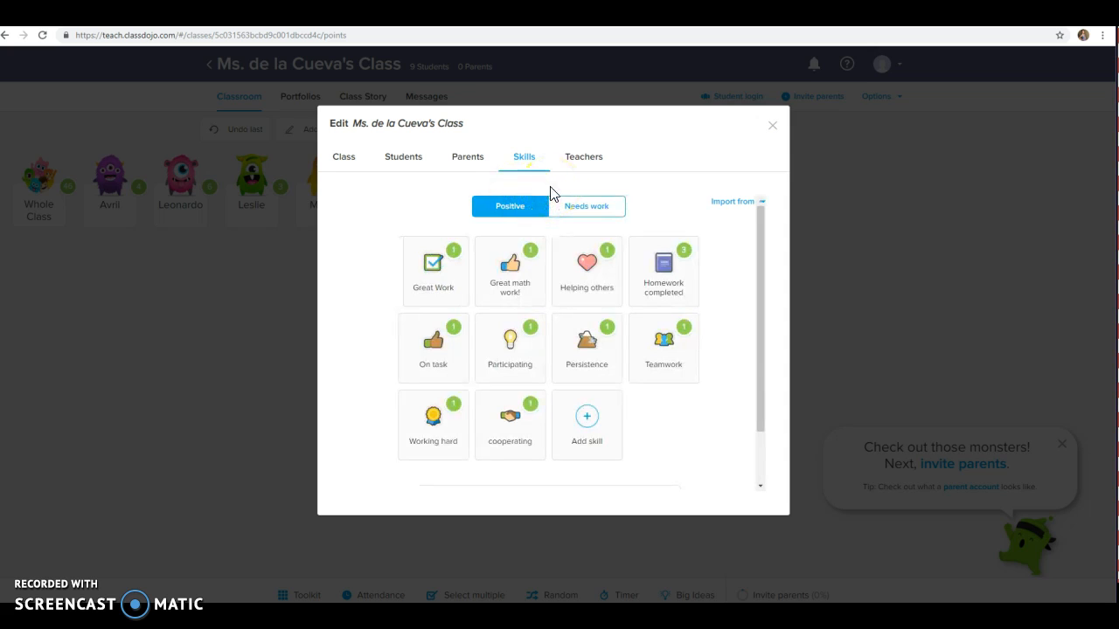
left_click(773, 125)
left_click(892, 96)
left_click(879, 121)
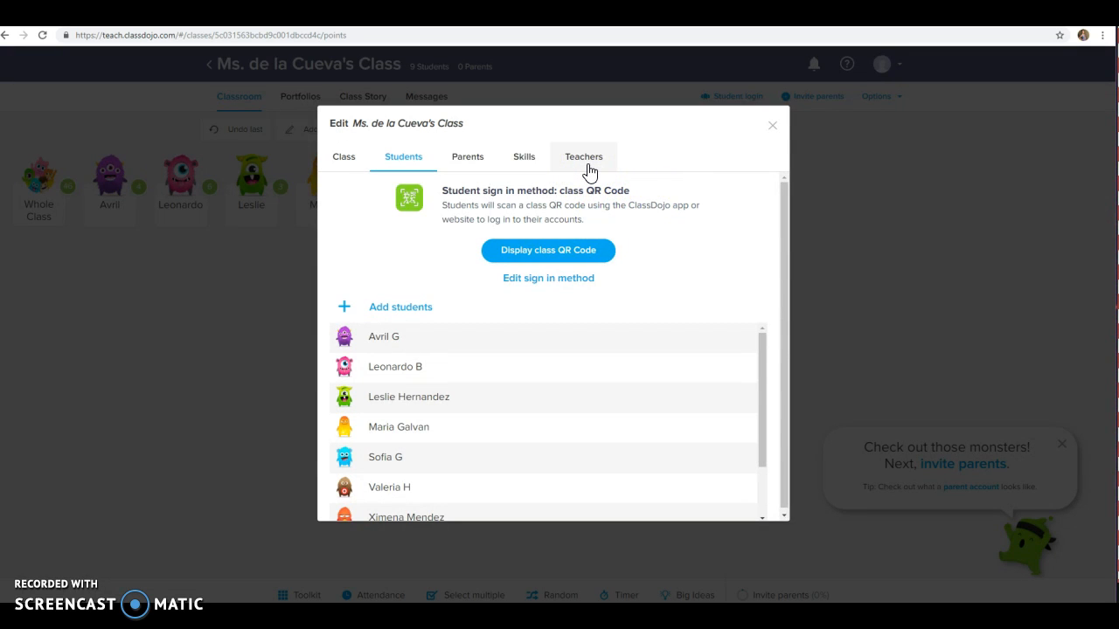
left_click(588, 164)
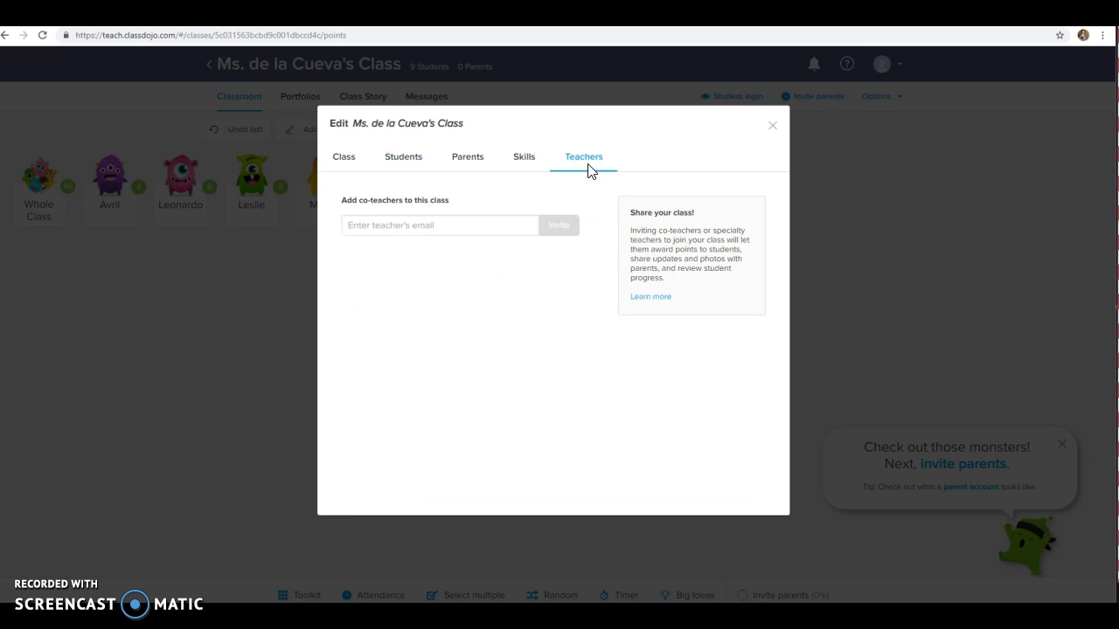
left_click(773, 128)
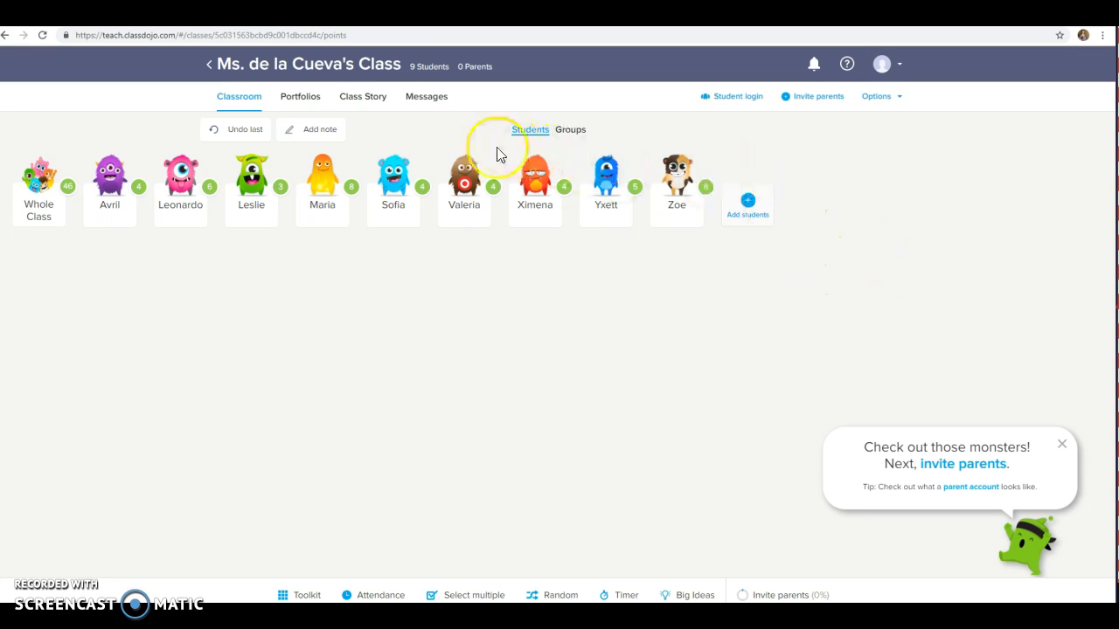
Examine this week's feedback reports for the whole class and for the students with the purple and green monsters, and close the reports
left_click(876, 98)
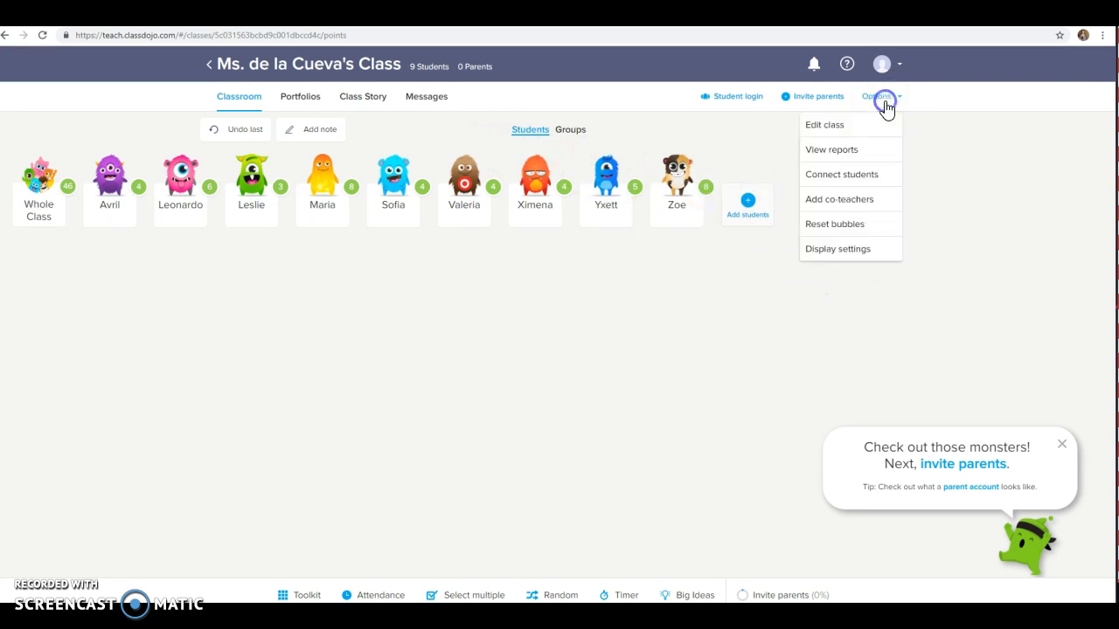
left_click(844, 131)
left_click(776, 130)
left_click(879, 100)
left_click(845, 150)
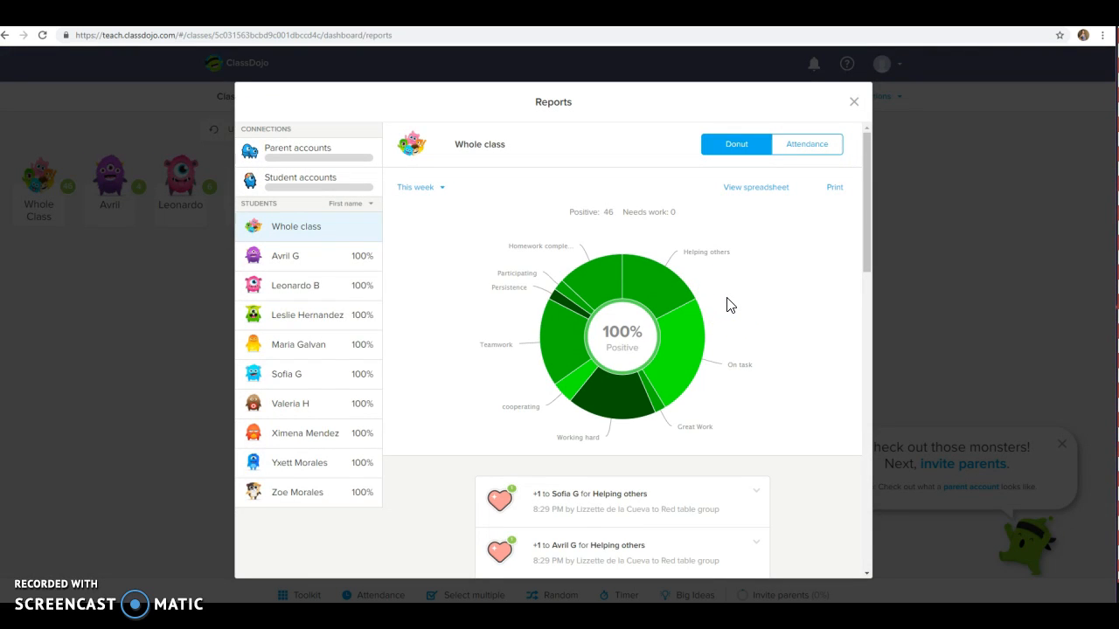
left_click(707, 360)
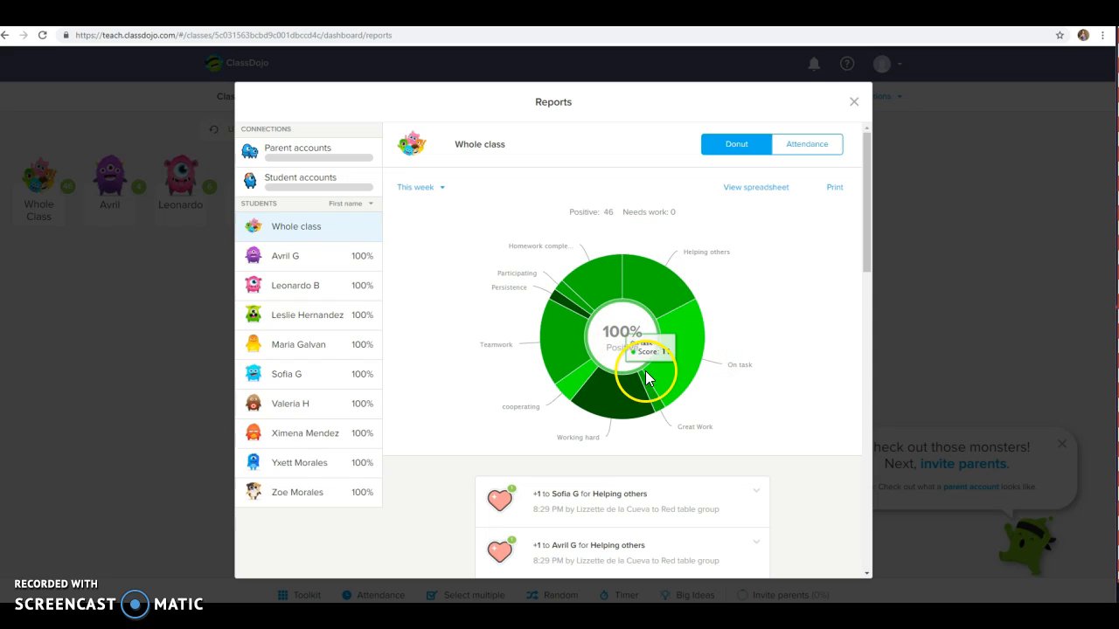
left_click(297, 262)
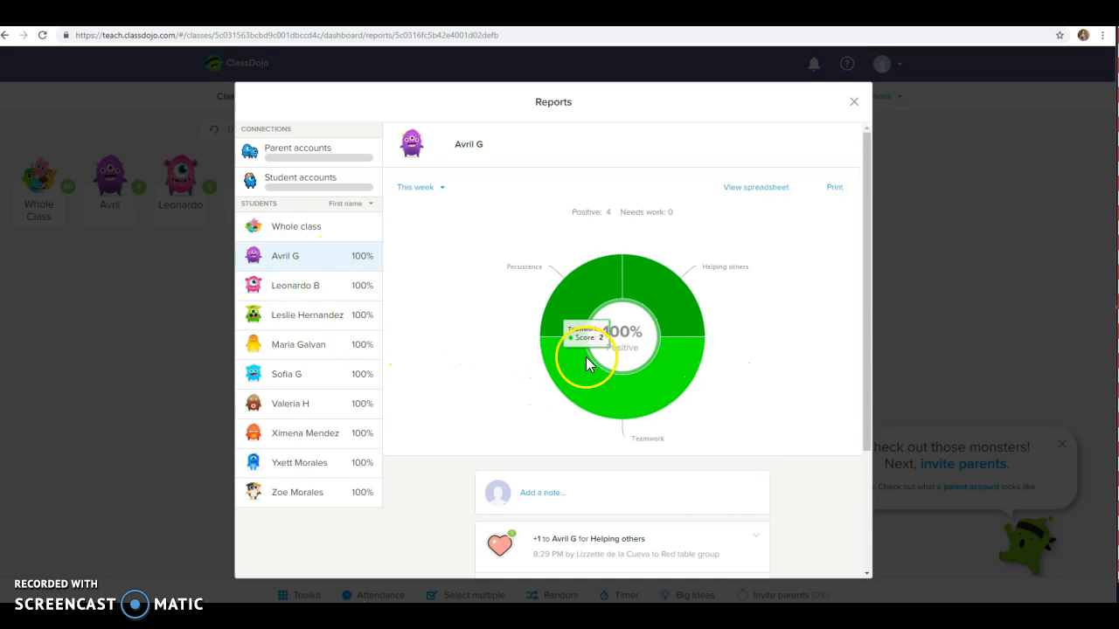
left_click(318, 328)
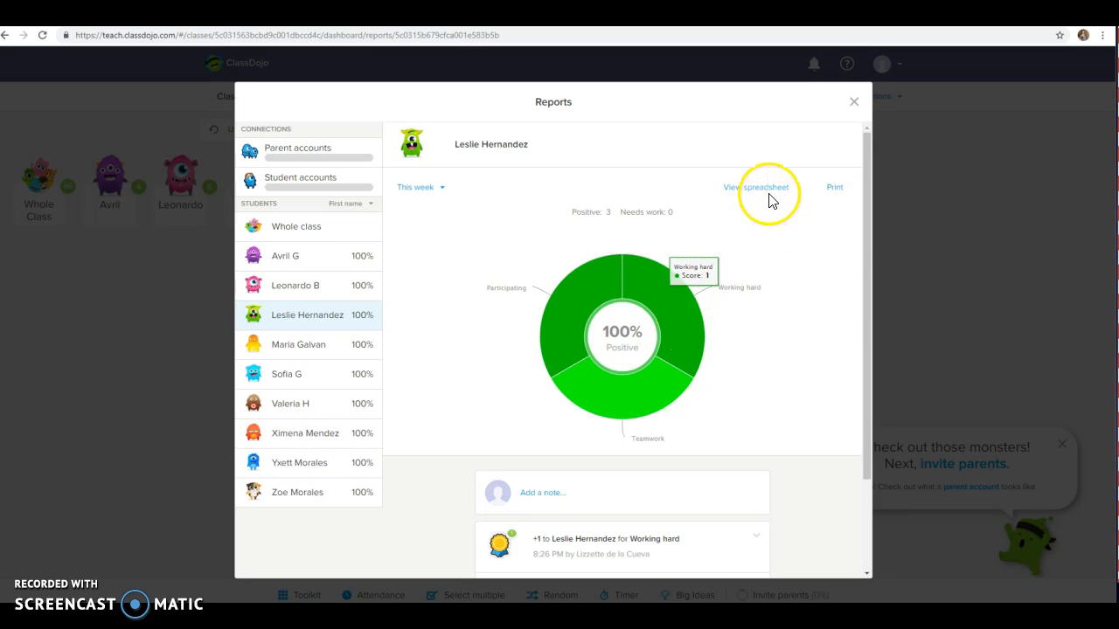
left_click(836, 189)
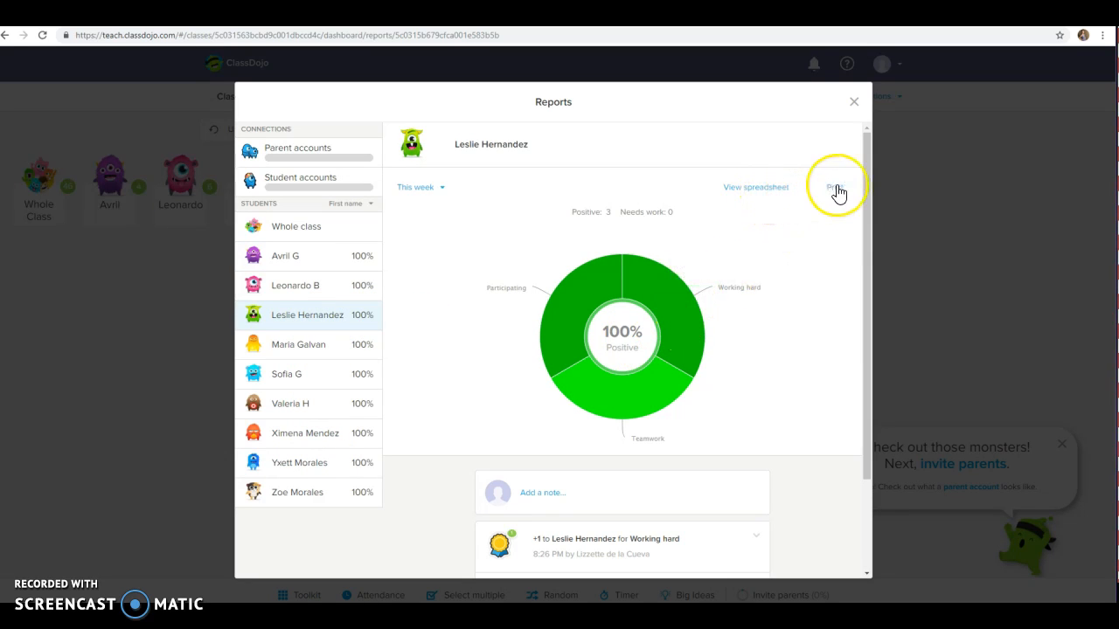
left_click(855, 107)
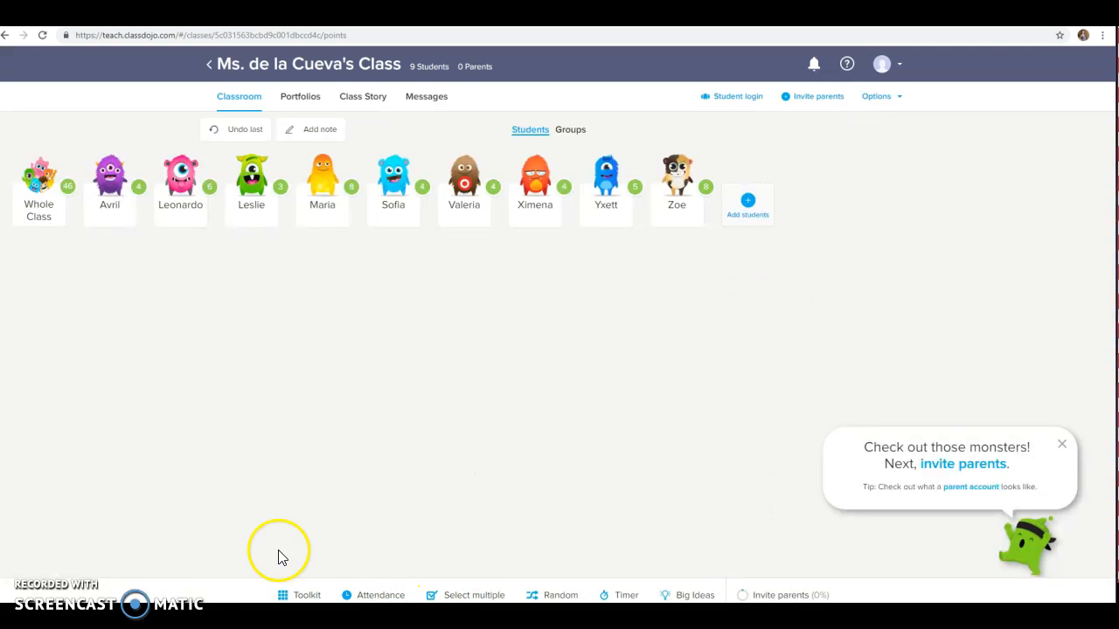